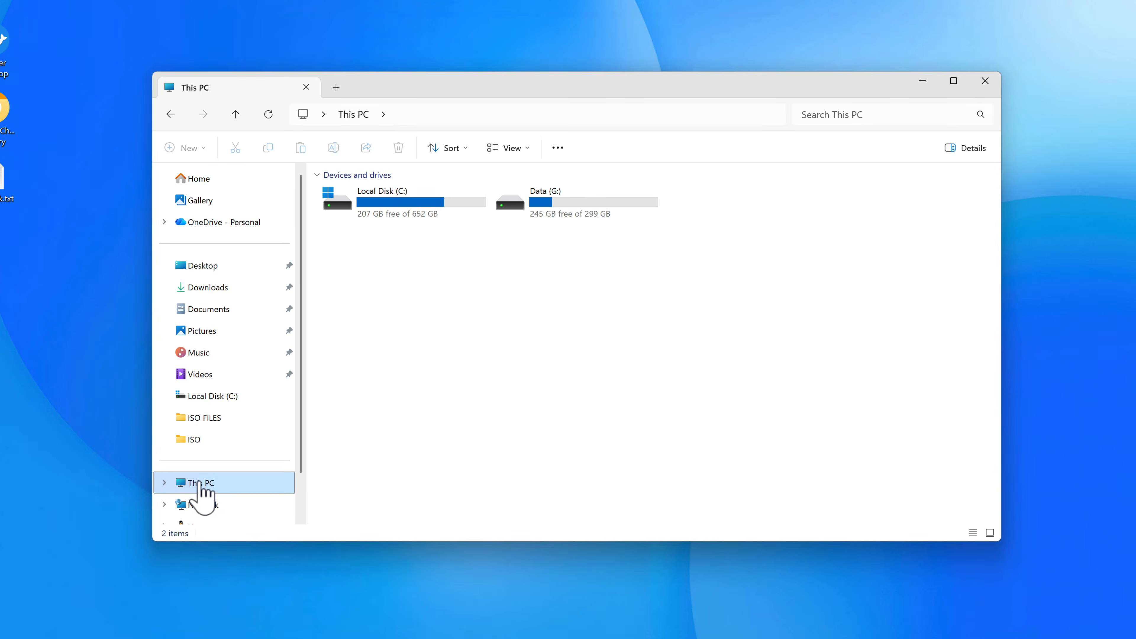
Map the network folder \\PC02\Datashared as drive Z: with reconnection at sign-in.
right_click(199, 483)
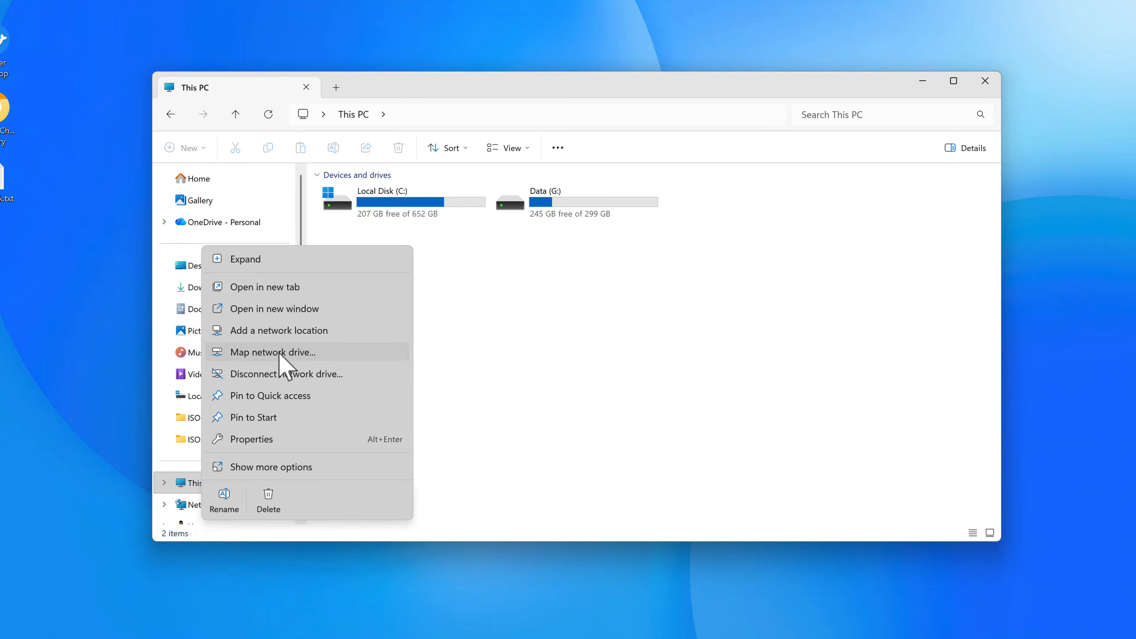
left_click(279, 355)
left_click(545, 284)
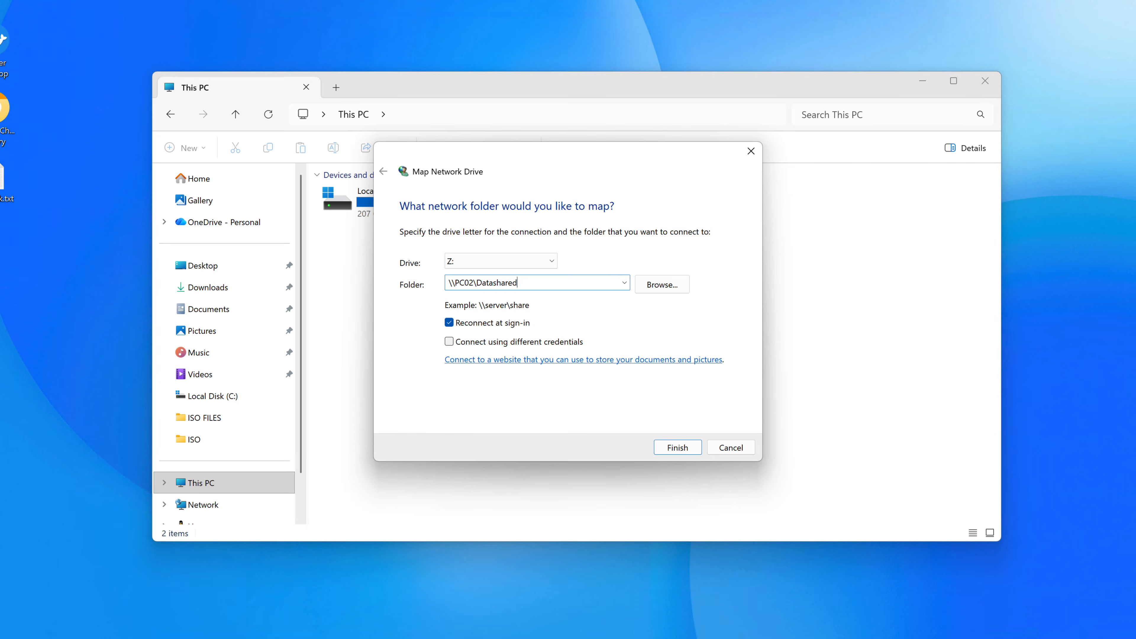
key("Return")
left_click(412, 254)
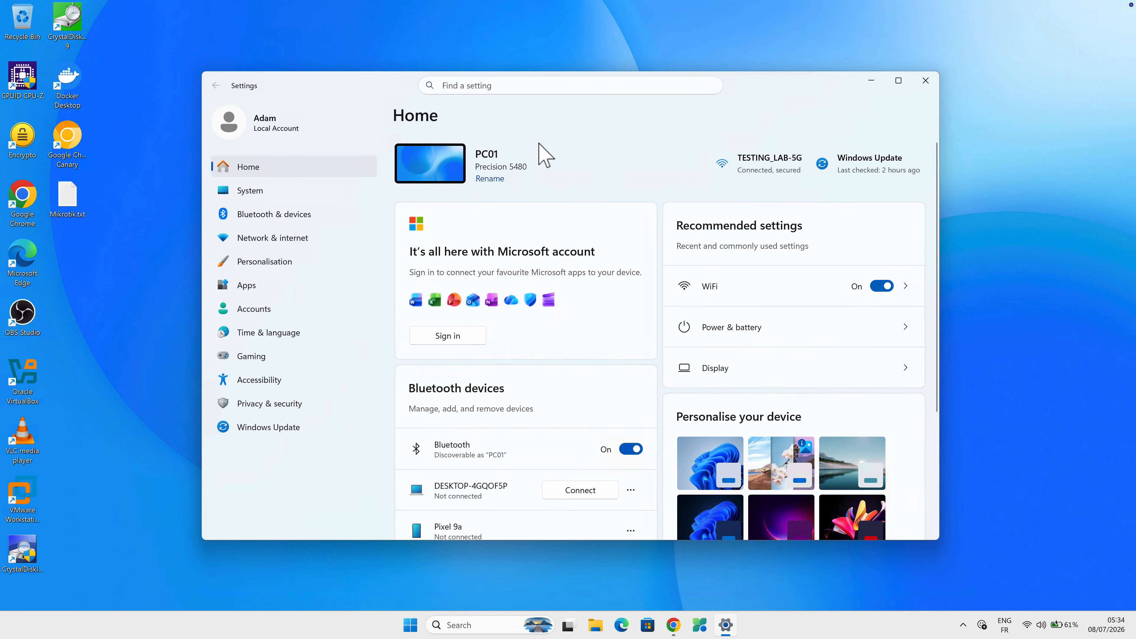
Close Settings, open Control Panel and display its items as large icons.
left_click(926, 81)
left_click(456, 625)
type("panel")
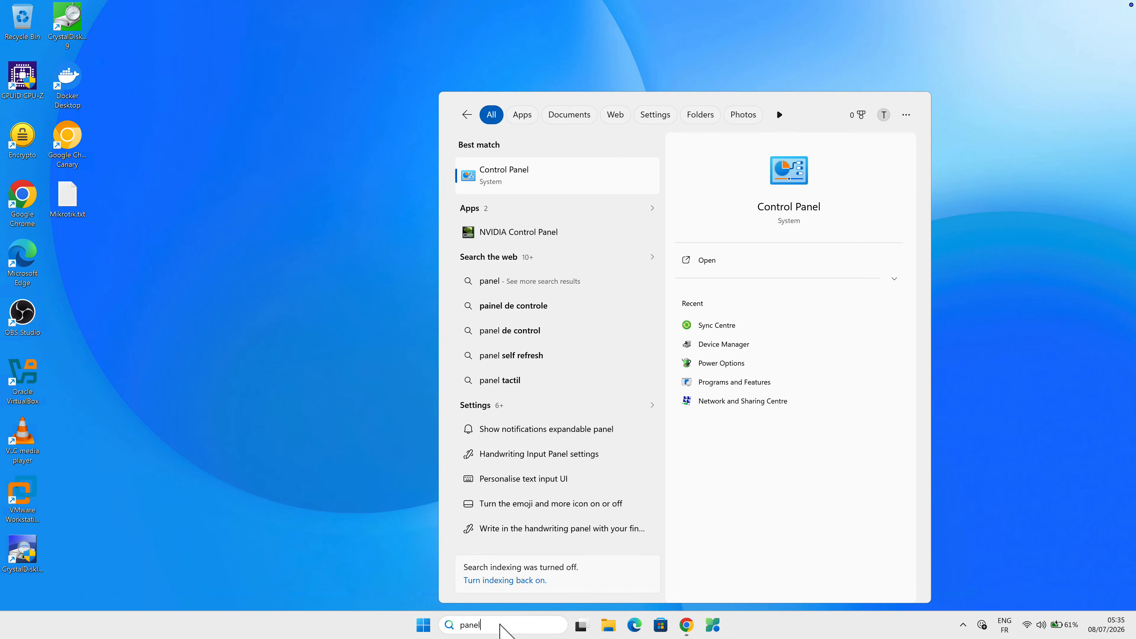
left_click(541, 177)
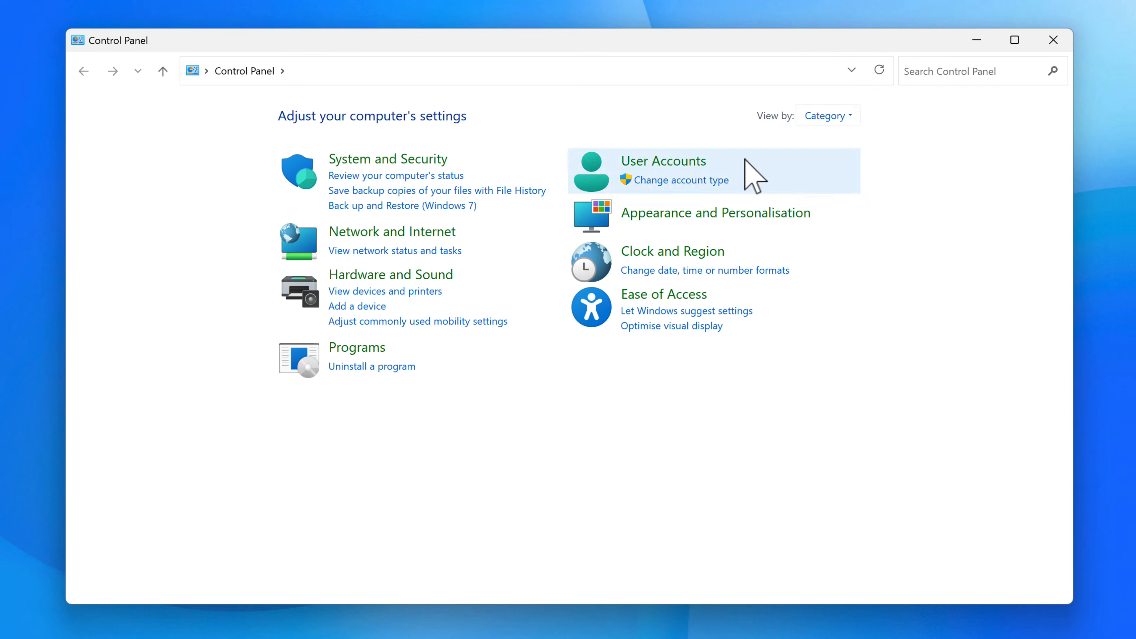
left_click(847, 118)
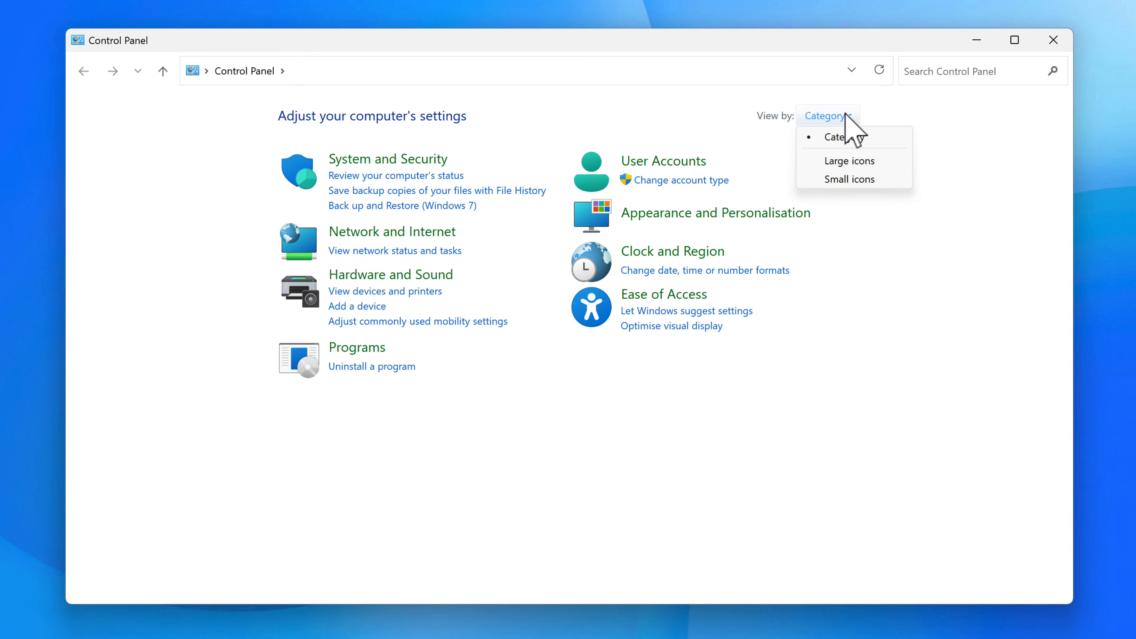
left_click(853, 161)
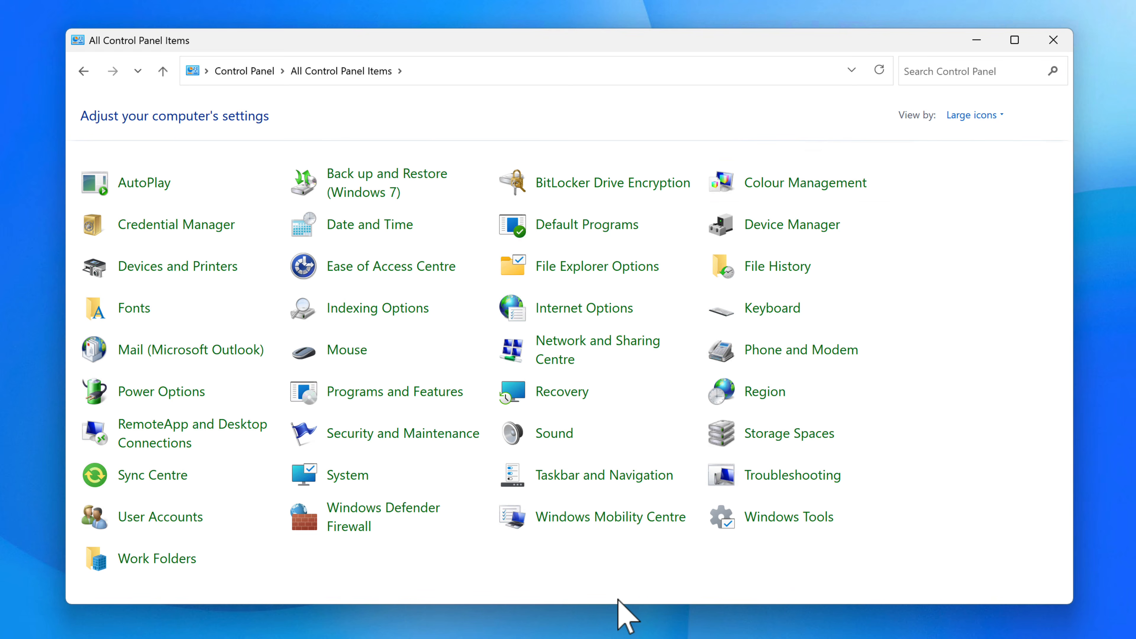
Enable offline files in the Sync Centre's offline file management and accept the change.
left_click(150, 480)
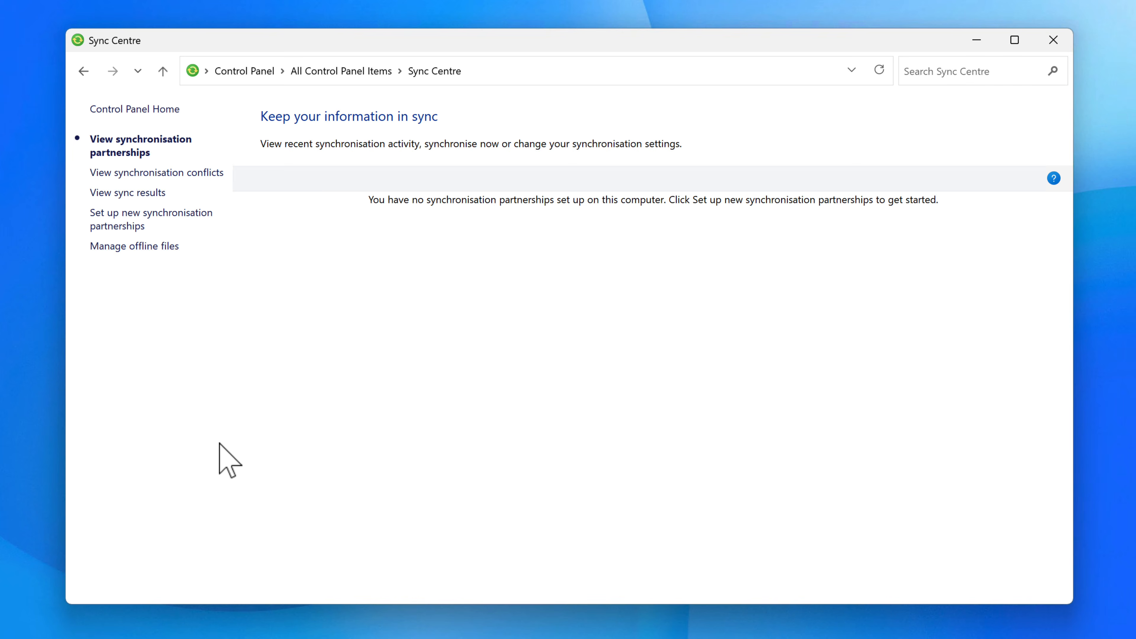
left_click(119, 247)
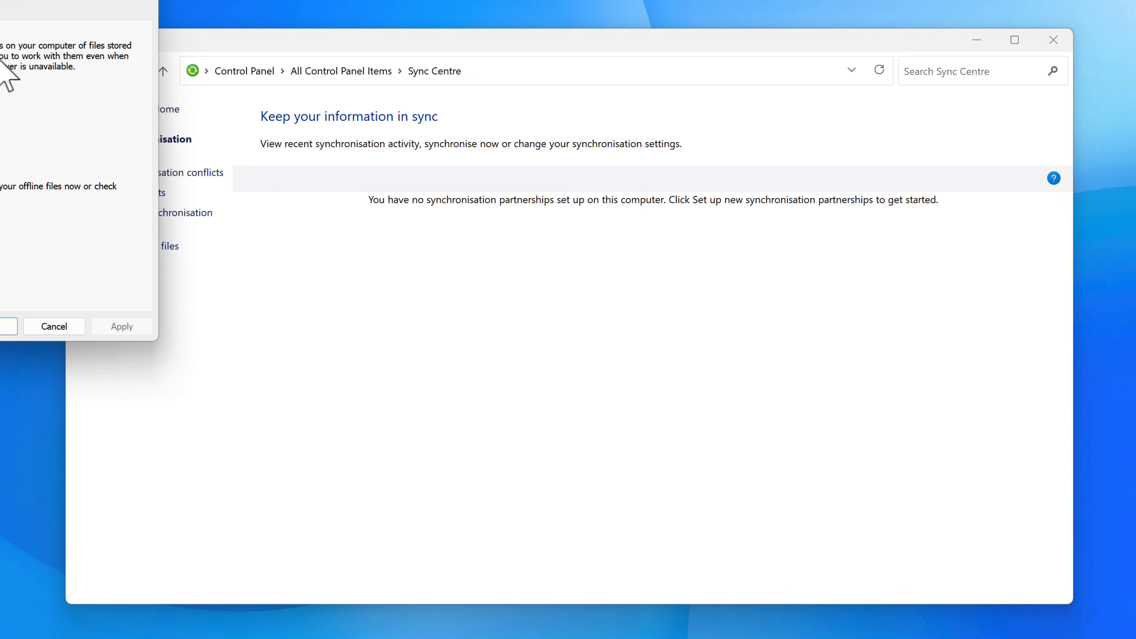
left_click_drag(11, 0, 409, 96)
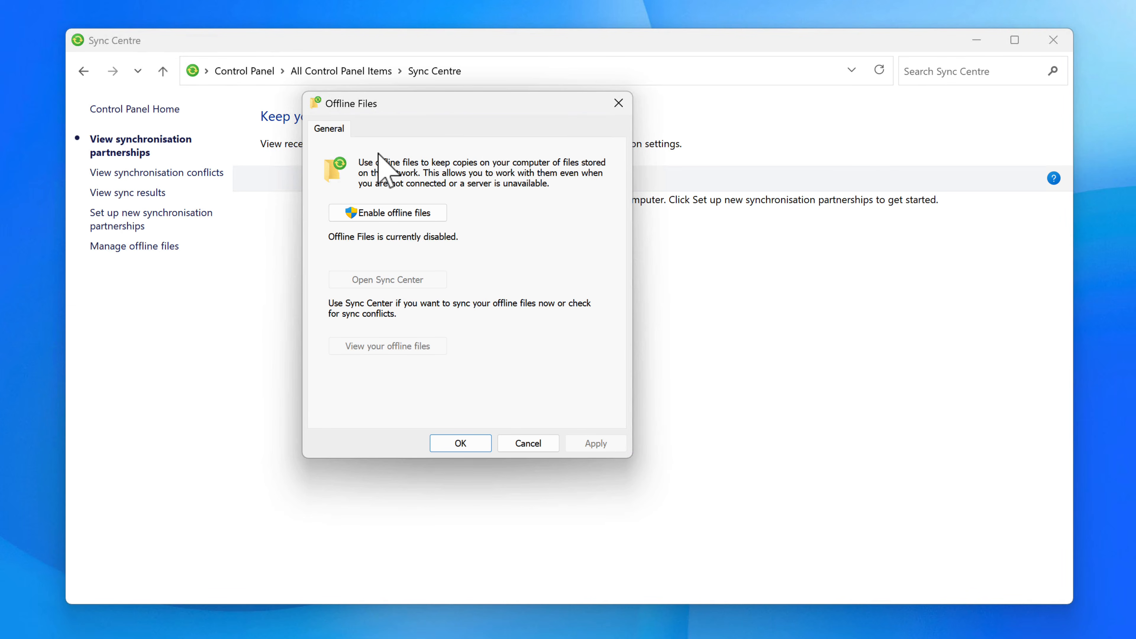
left_click(382, 212)
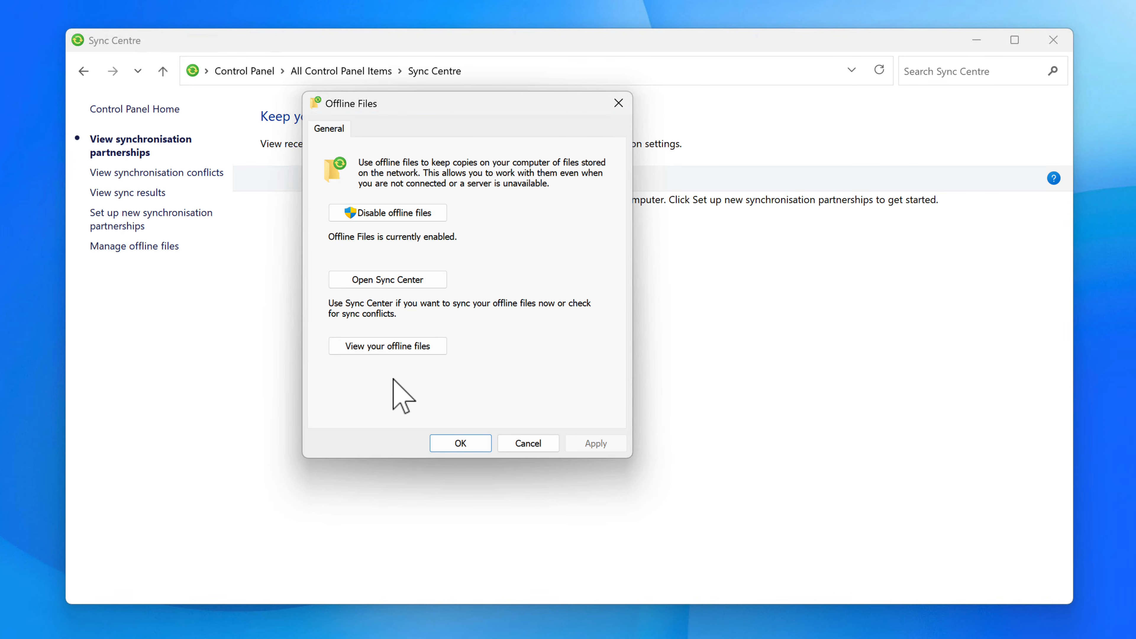
left_click(447, 444)
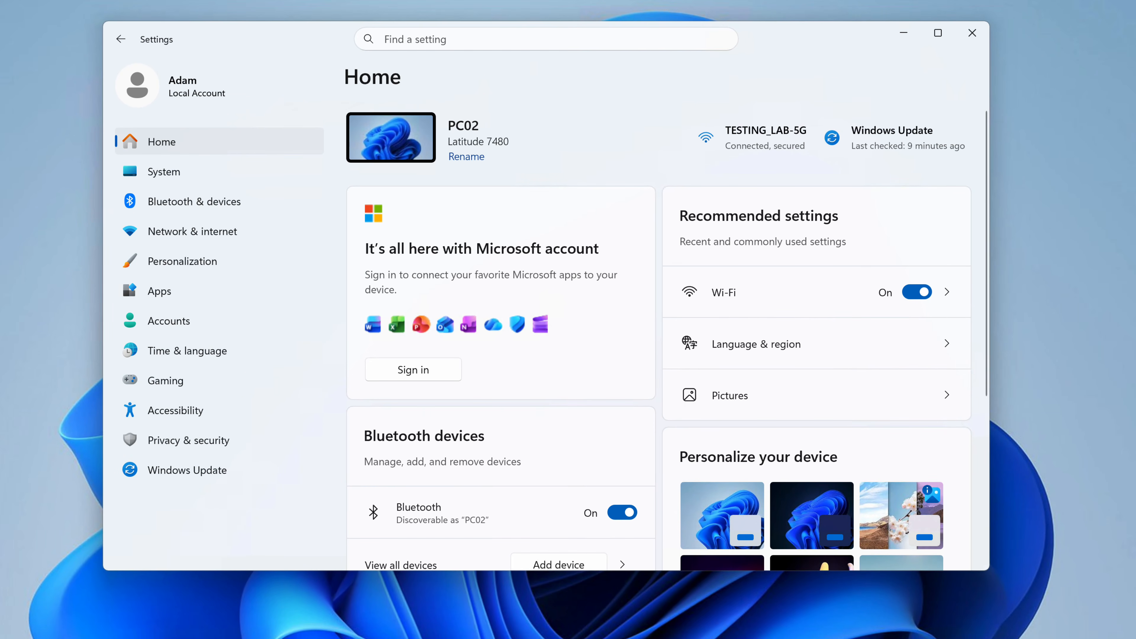
On PC02, close Settings and create a folder named Datashared in the root of the Windows (C:) drive.
left_click(967, 43)
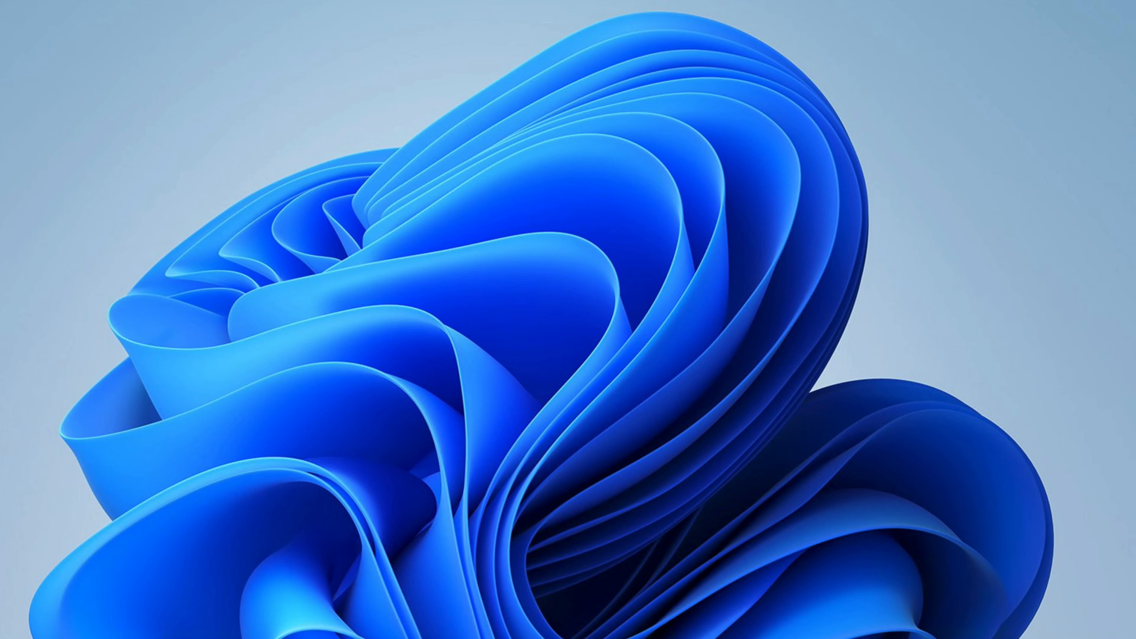
key("super+e")
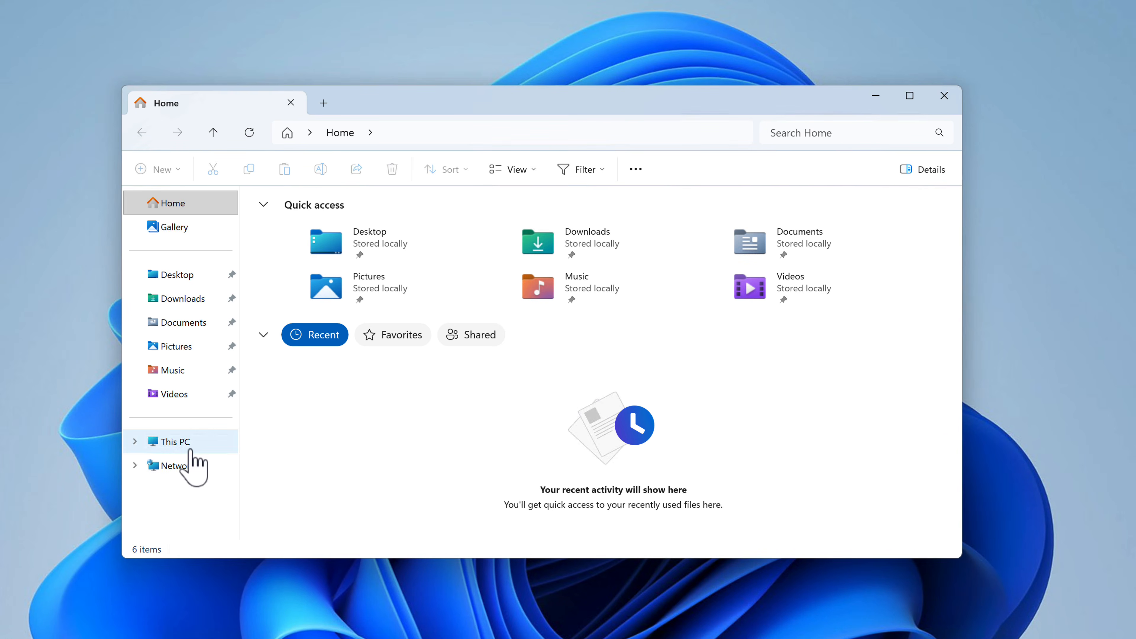
left_click(190, 443)
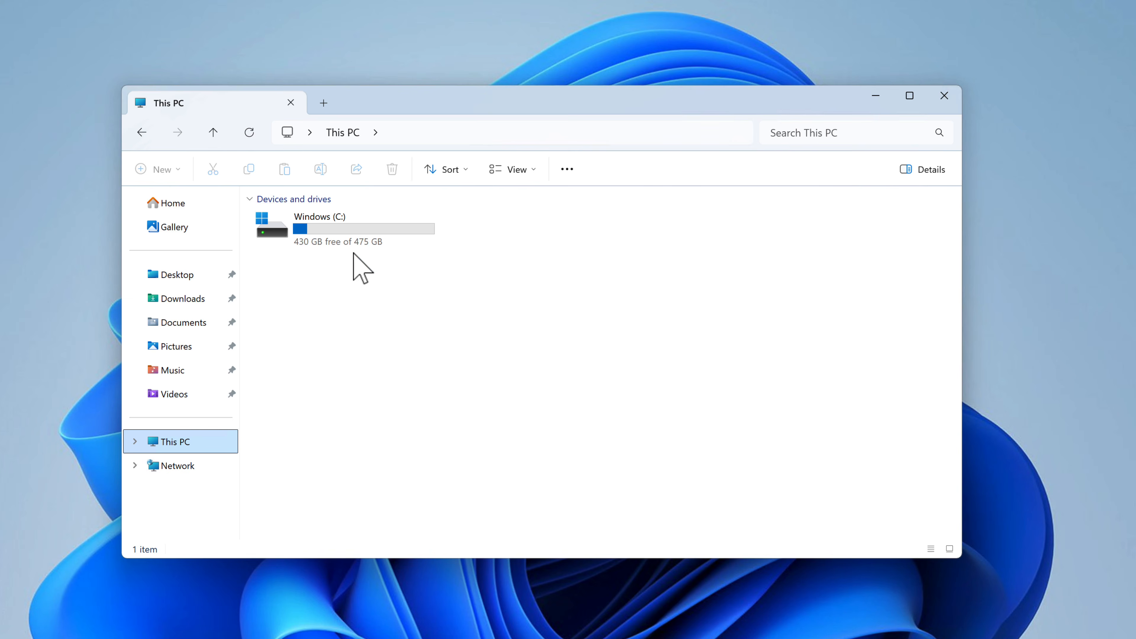
double_click(356, 230)
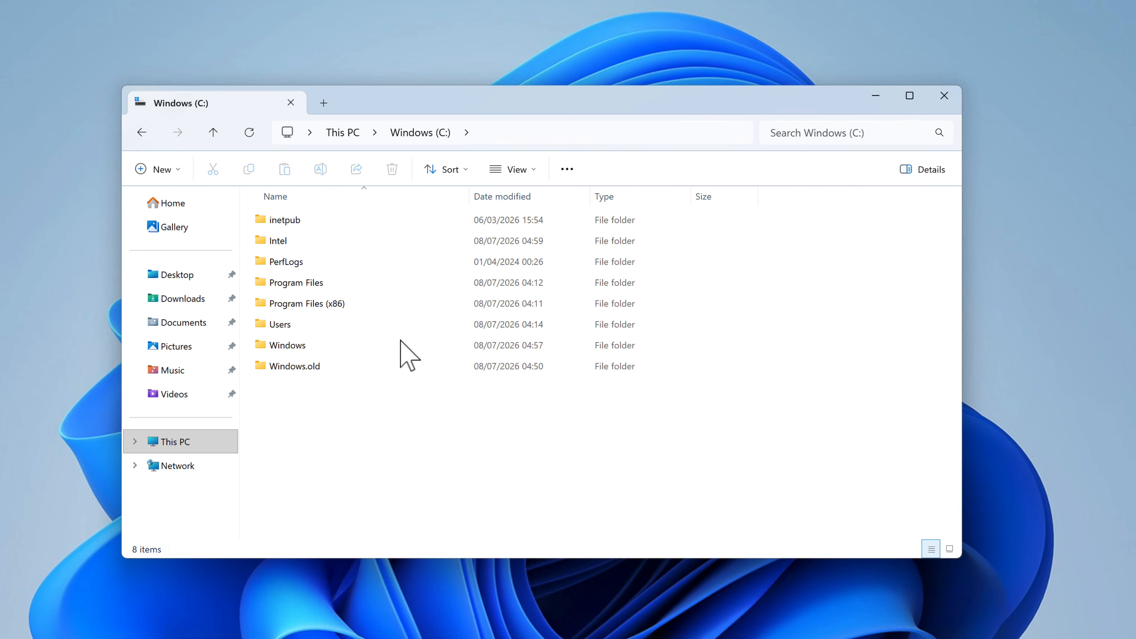
right_click(403, 461)
mouse_move(583, 367)
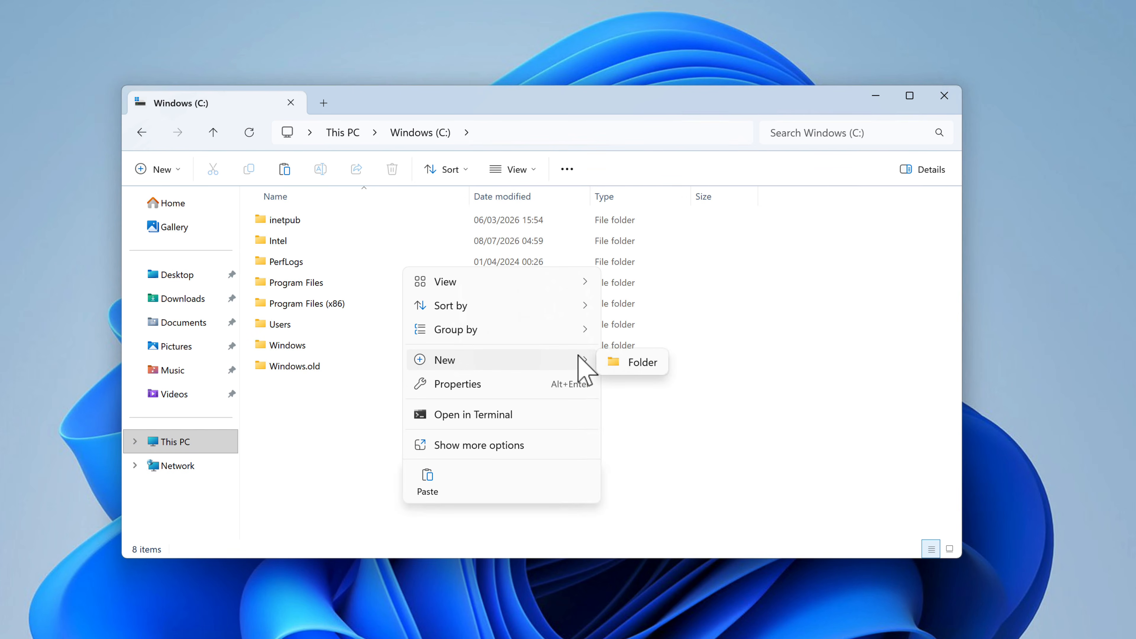
left_click(635, 363)
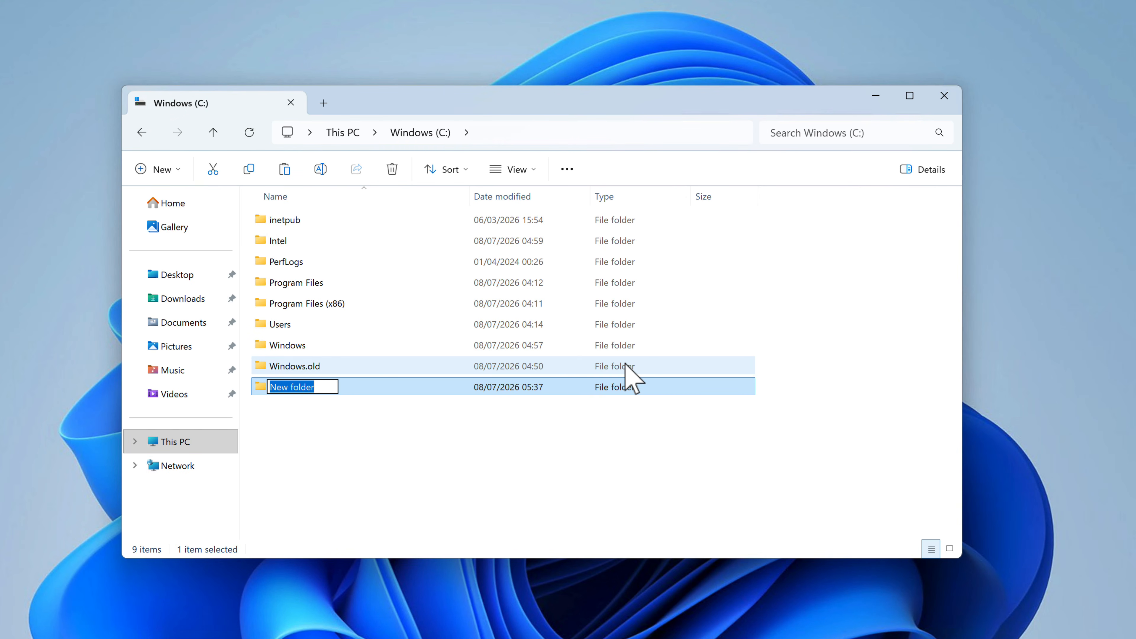
type("Datashared")
left_click(525, 495)
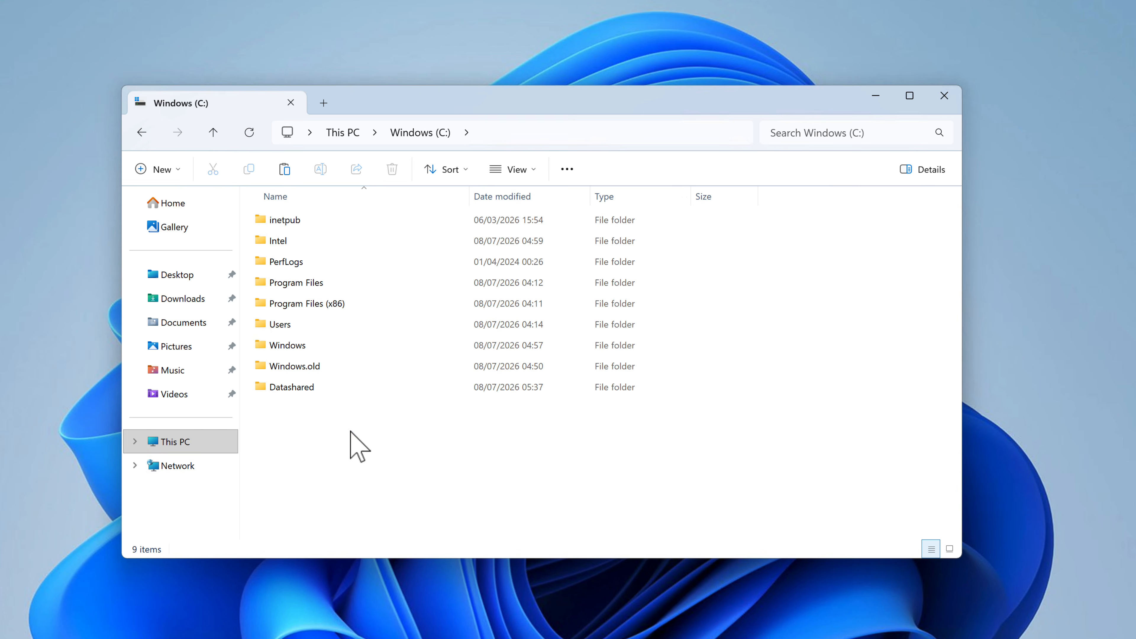
left_click(321, 385)
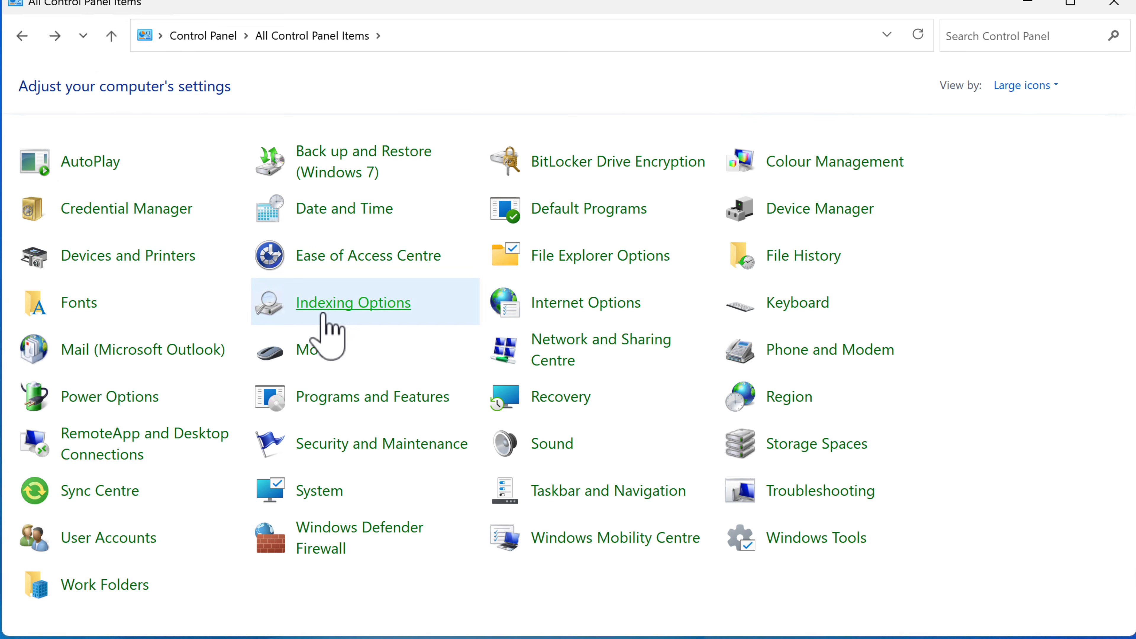
In the advanced sharing settings, turn on network discovery and file and printer sharing for public networks, and expand the other network profiles.
left_click(565, 341)
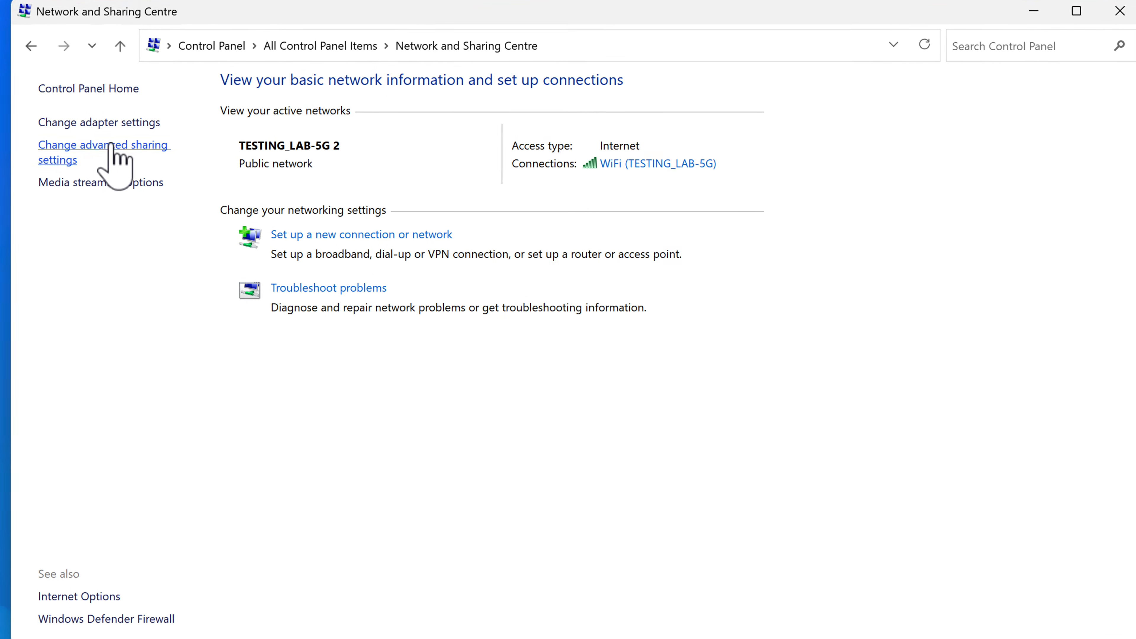
left_click(123, 138)
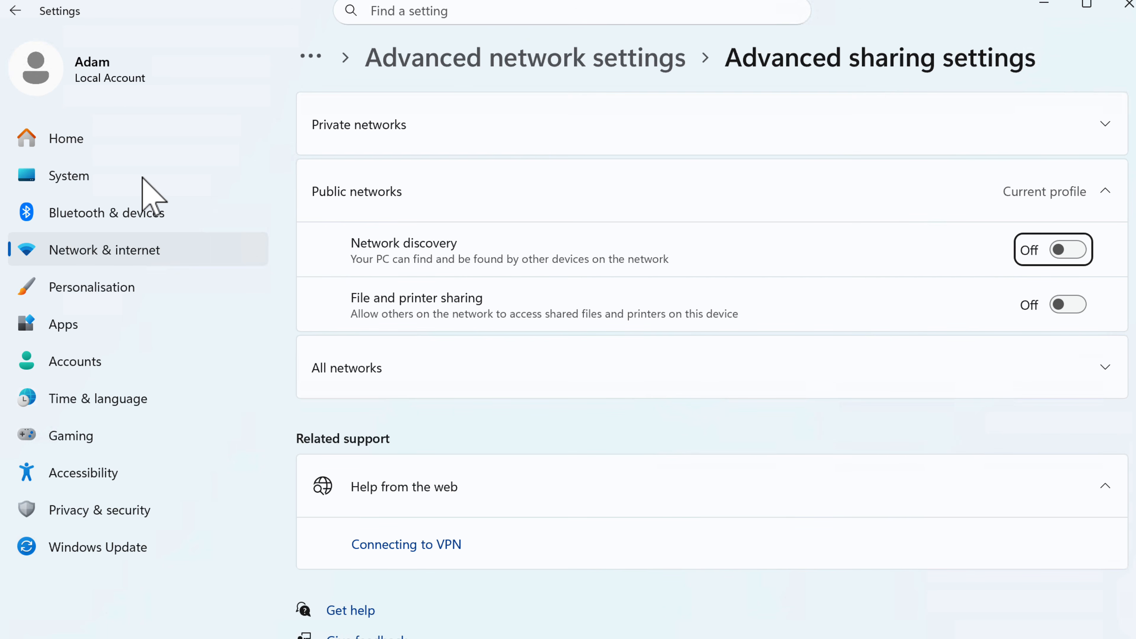
left_click(1072, 253)
left_click(1069, 300)
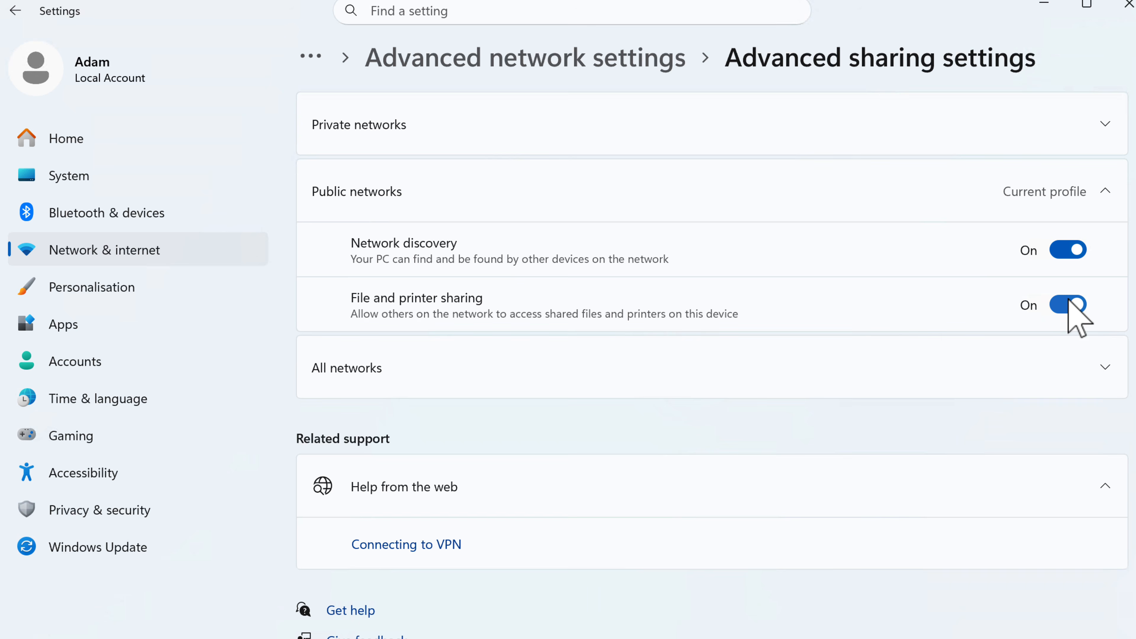
left_click(1111, 368)
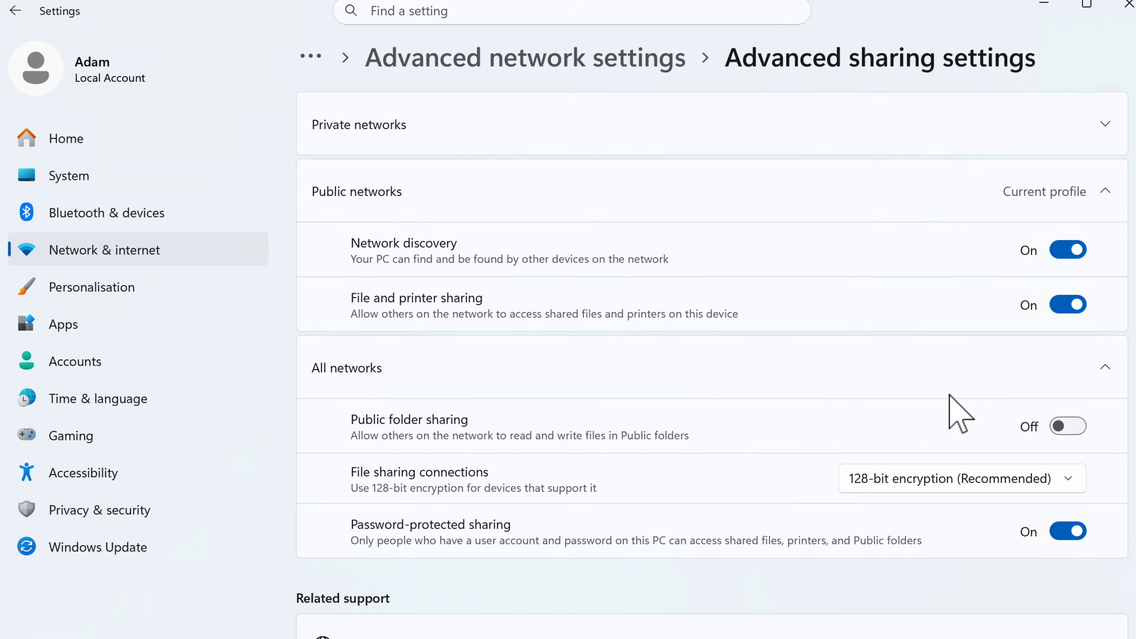
left_click(1100, 121)
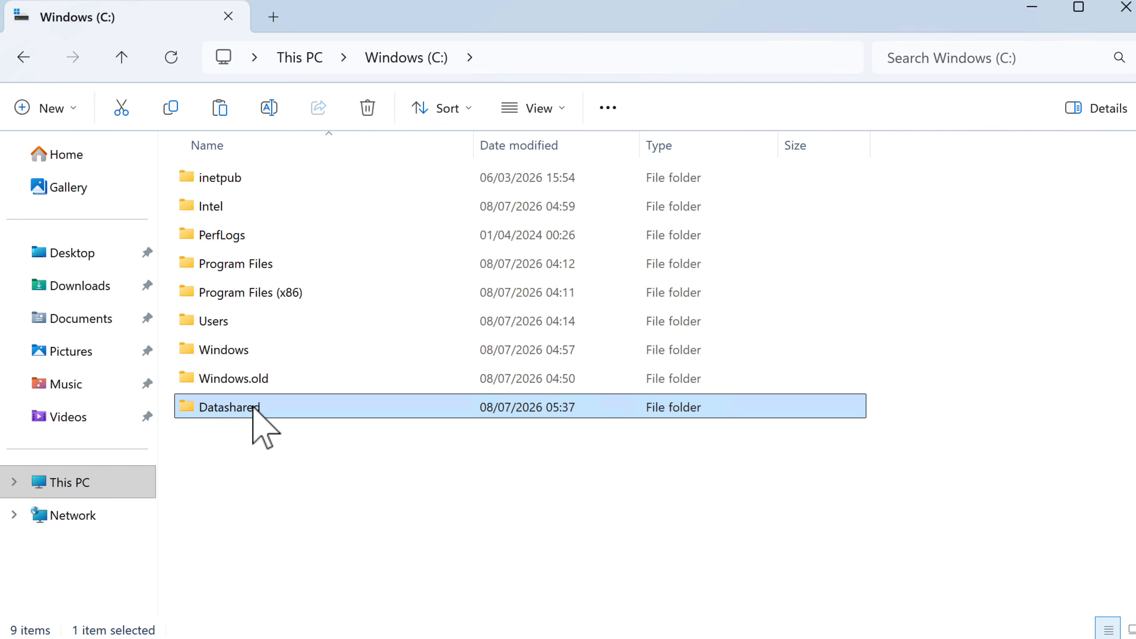
Open the Datashared folder's sharing properties and start choosing people to share it with.
right_click(254, 407)
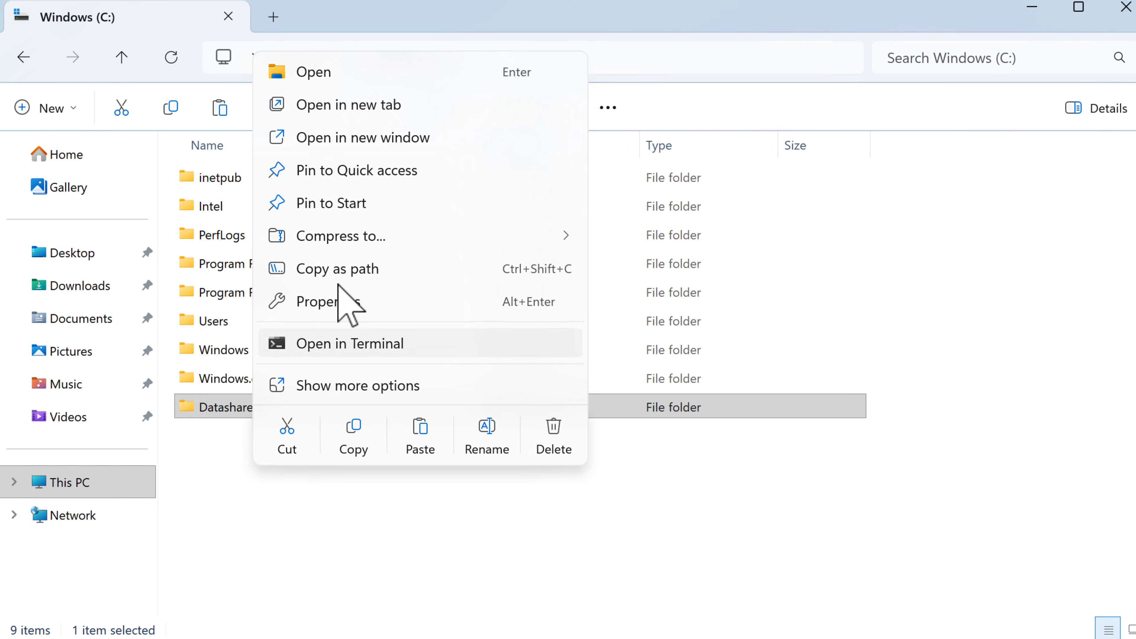
left_click(341, 301)
left_click_drag(551, 347, 444, 64)
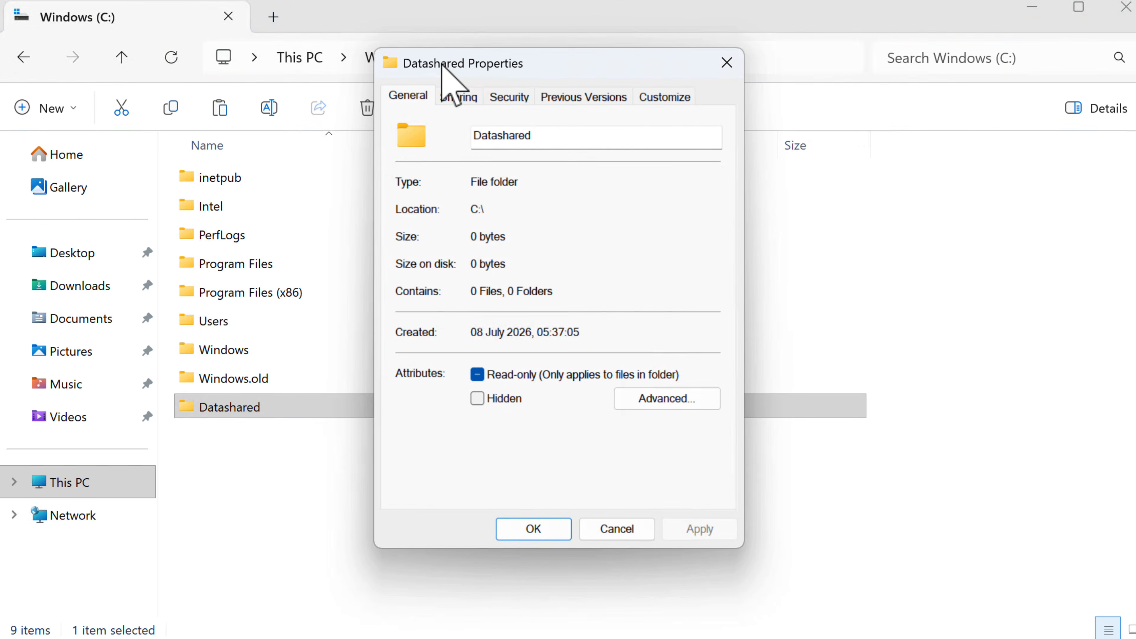
left_click(467, 101)
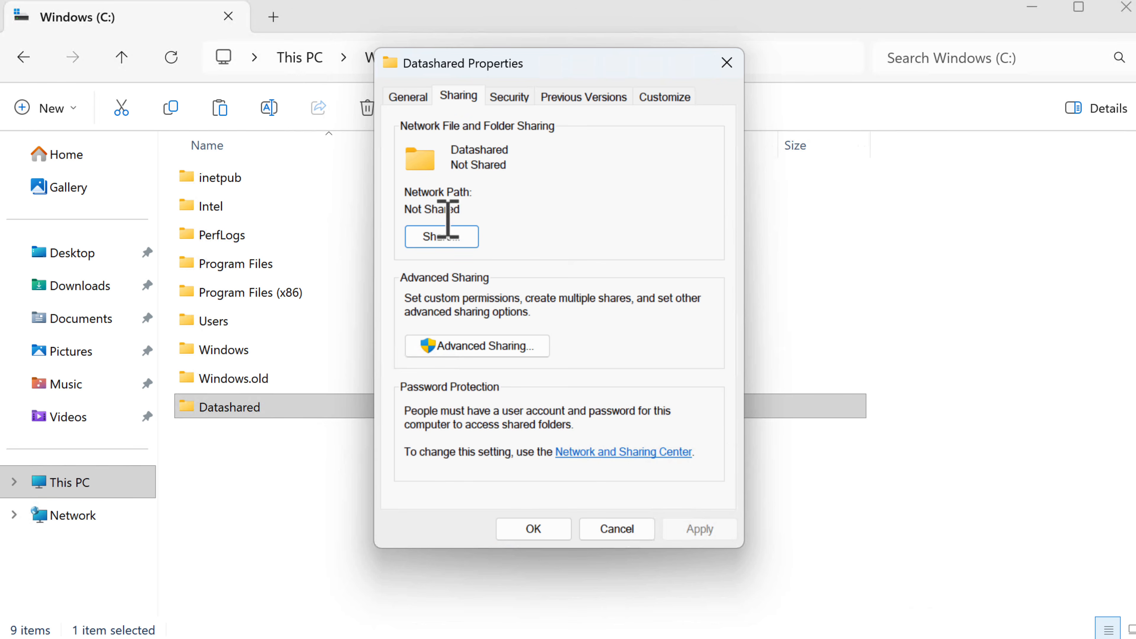
left_click(444, 237)
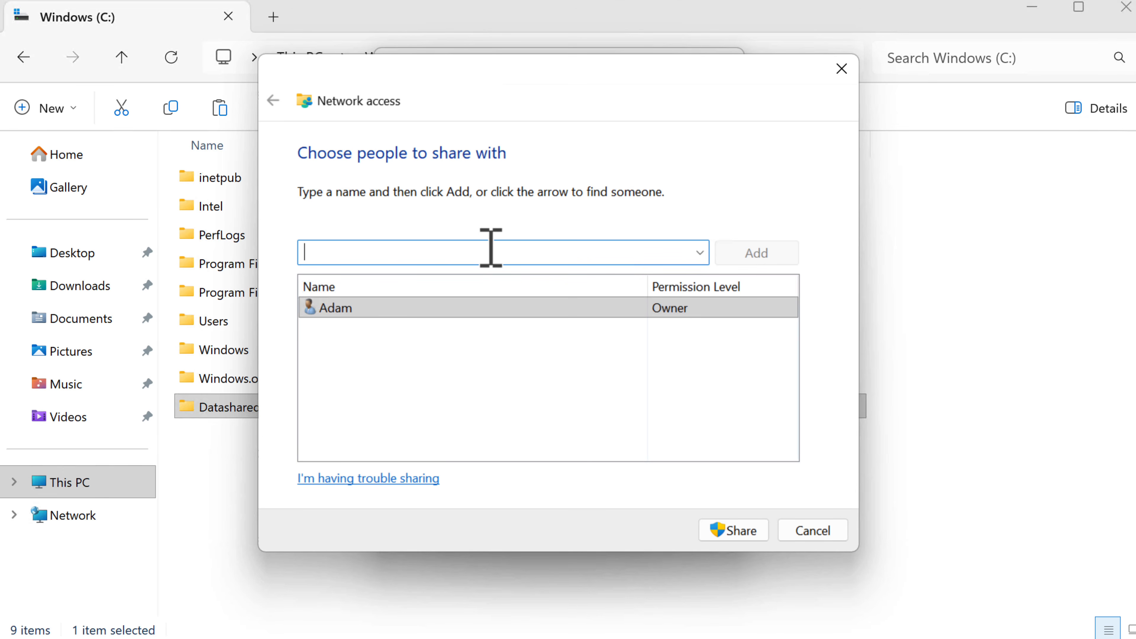
Add Everyone to the people the folder is shared with and grant Read/Write permission.
left_click(700, 252)
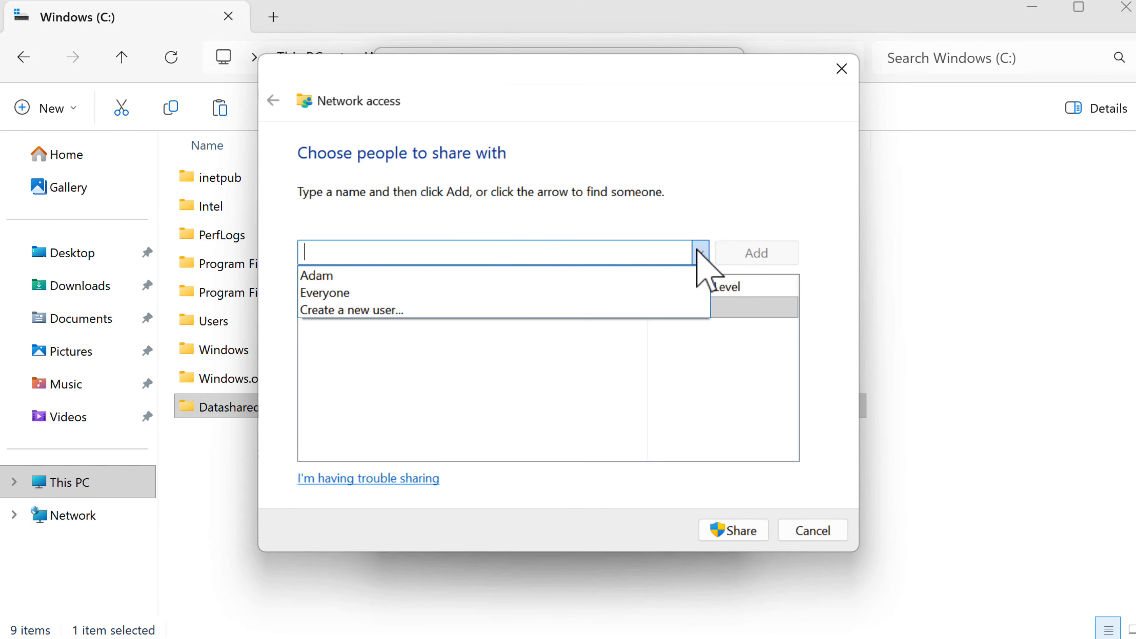
left_click(362, 295)
left_click(757, 258)
left_click(688, 329)
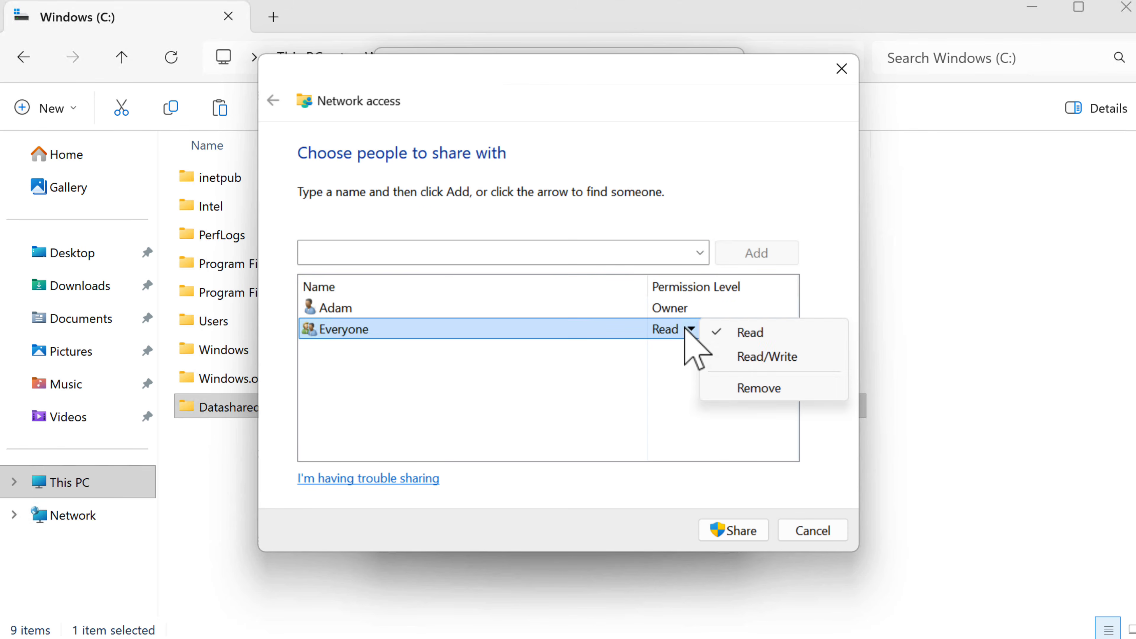
left_click(765, 356)
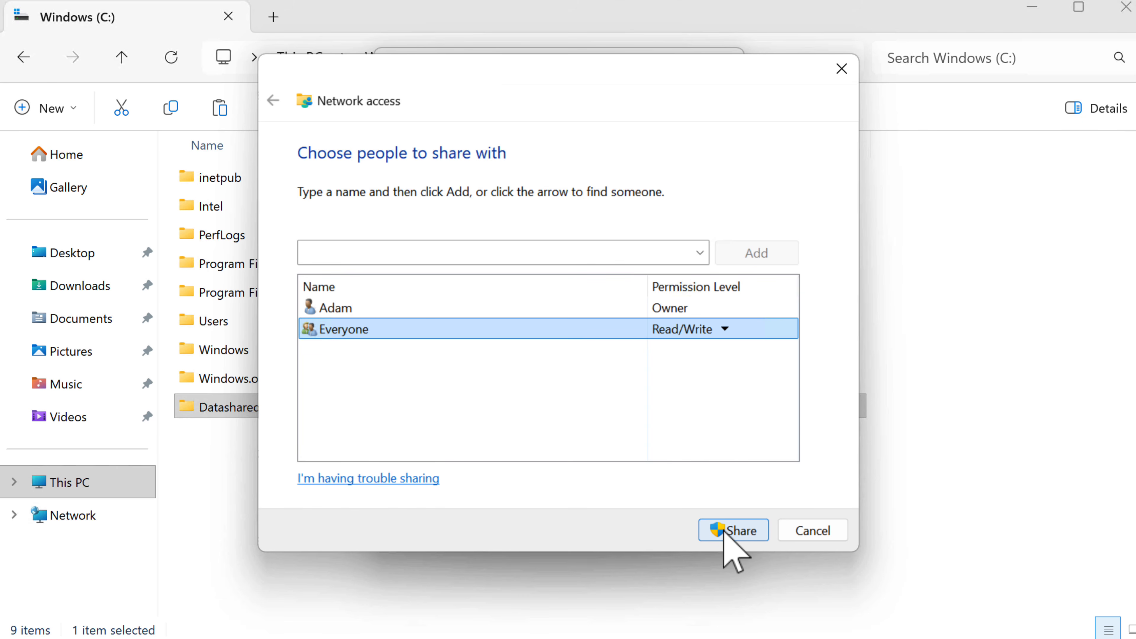
Share the Datashared folder, turning on network discovery and file sharing for all public networks, and select the shared item.
left_click(734, 531)
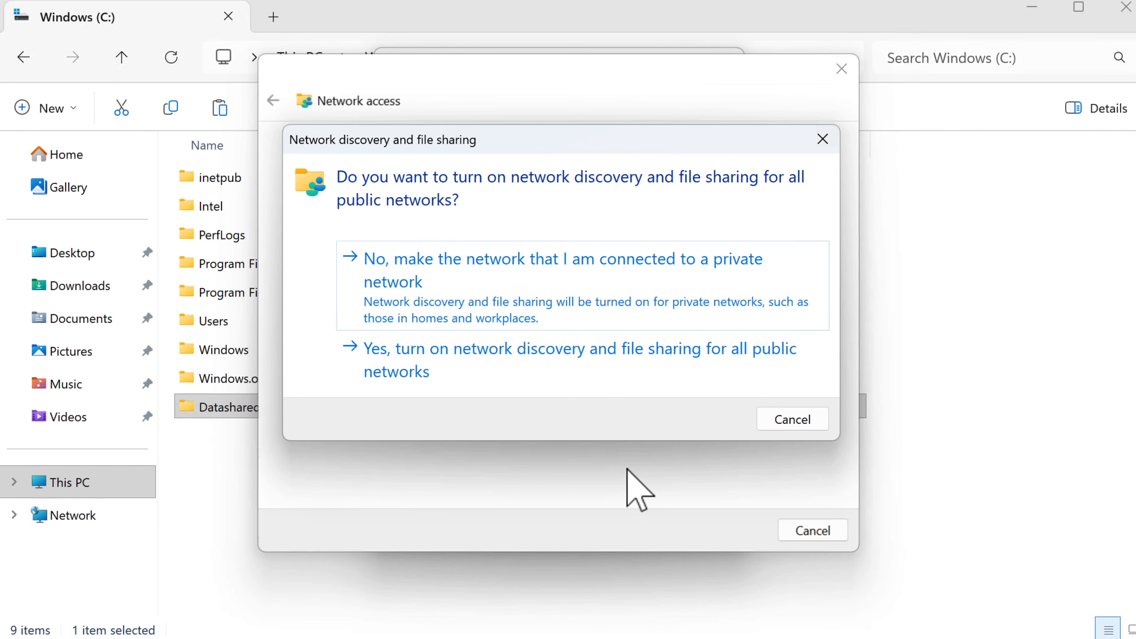
left_click(446, 375)
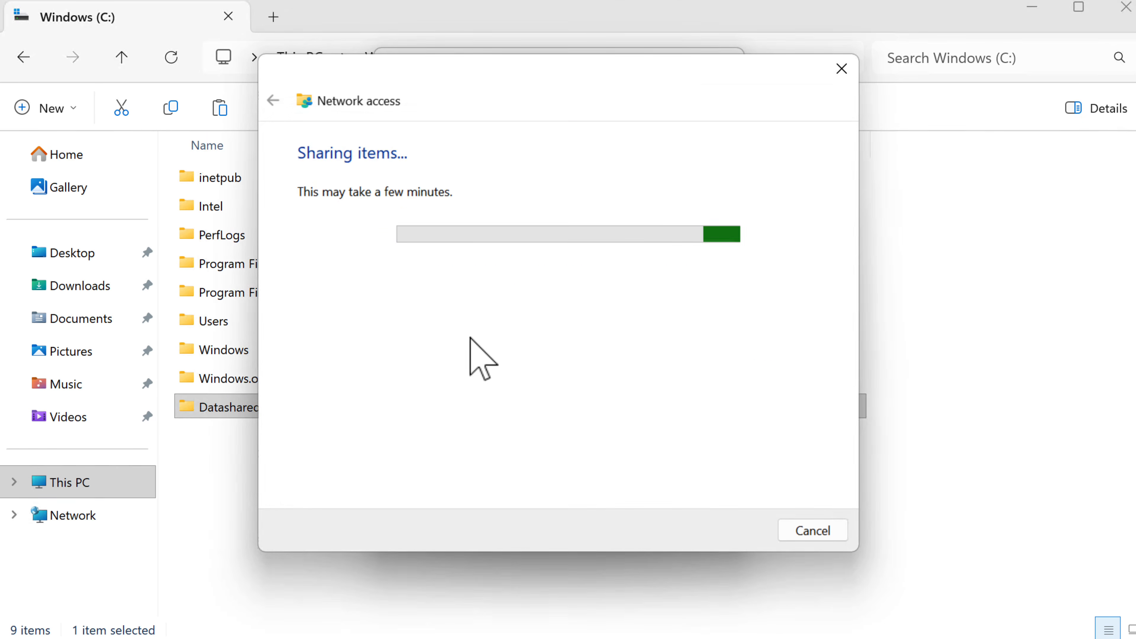
left_click(407, 306)
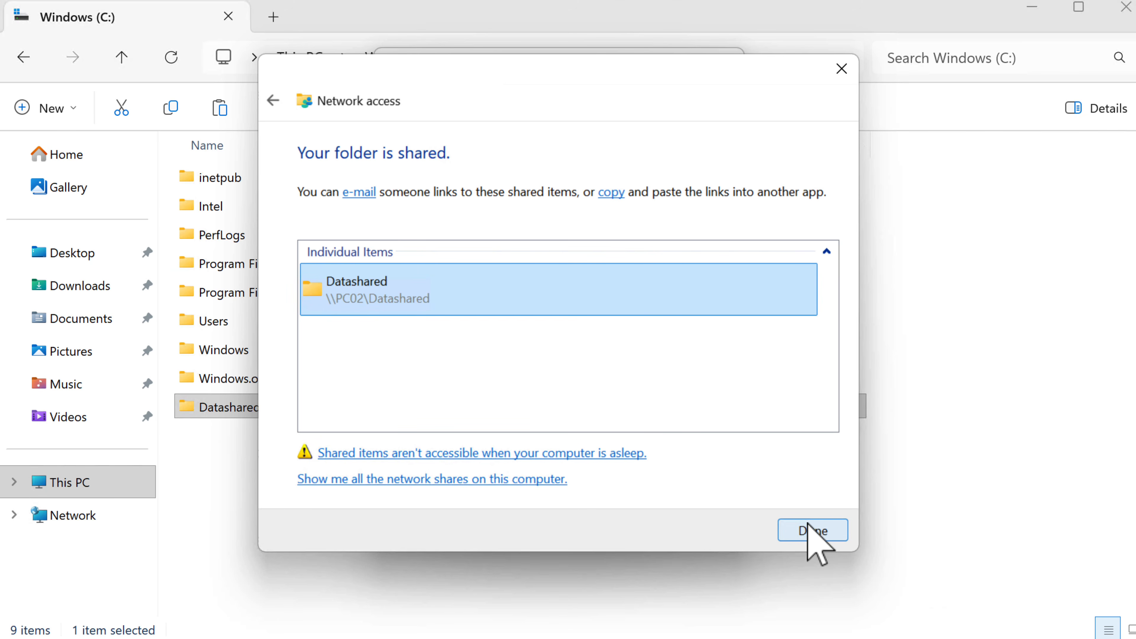
Finish sharing the Datashared folder and copy its network path, \\PC02\Datashared, from the folder's properties.
left_click(810, 530)
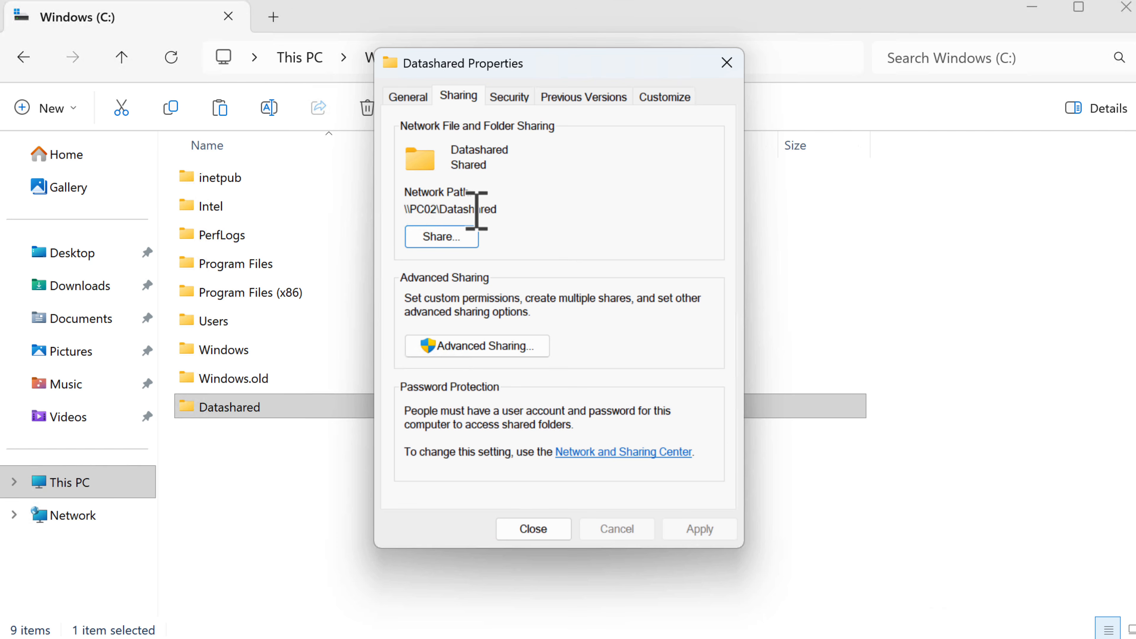
left_click_drag(508, 209, 385, 208)
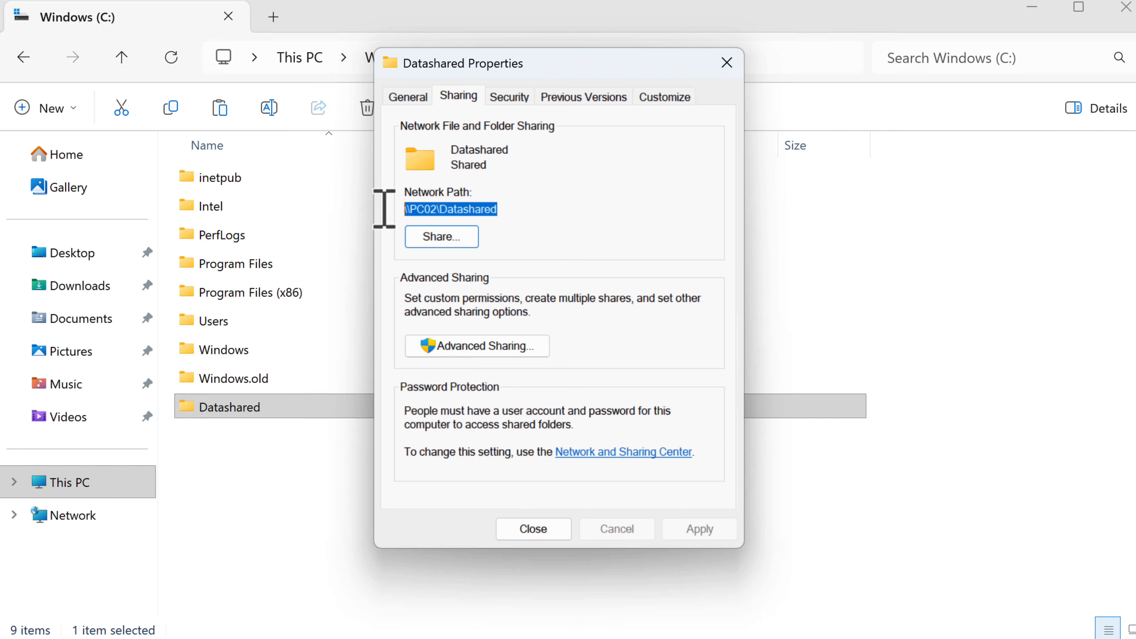
right_click(412, 208)
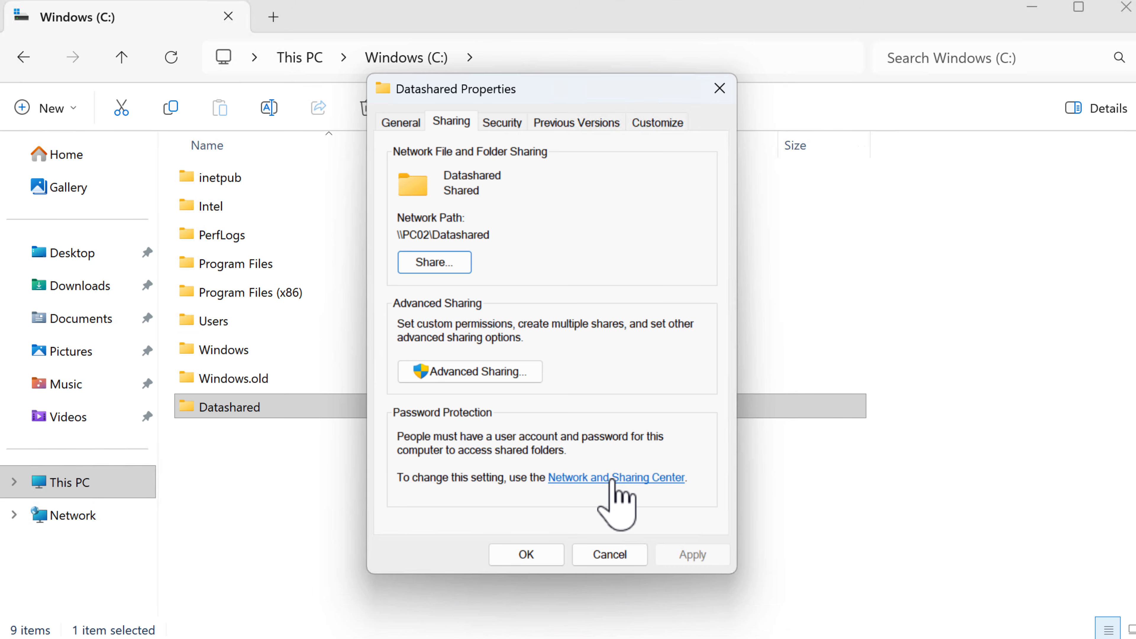
Review the advanced sharing options for all networks and private networks, and close the settings and the Datashared folder's properties.
left_click(611, 480)
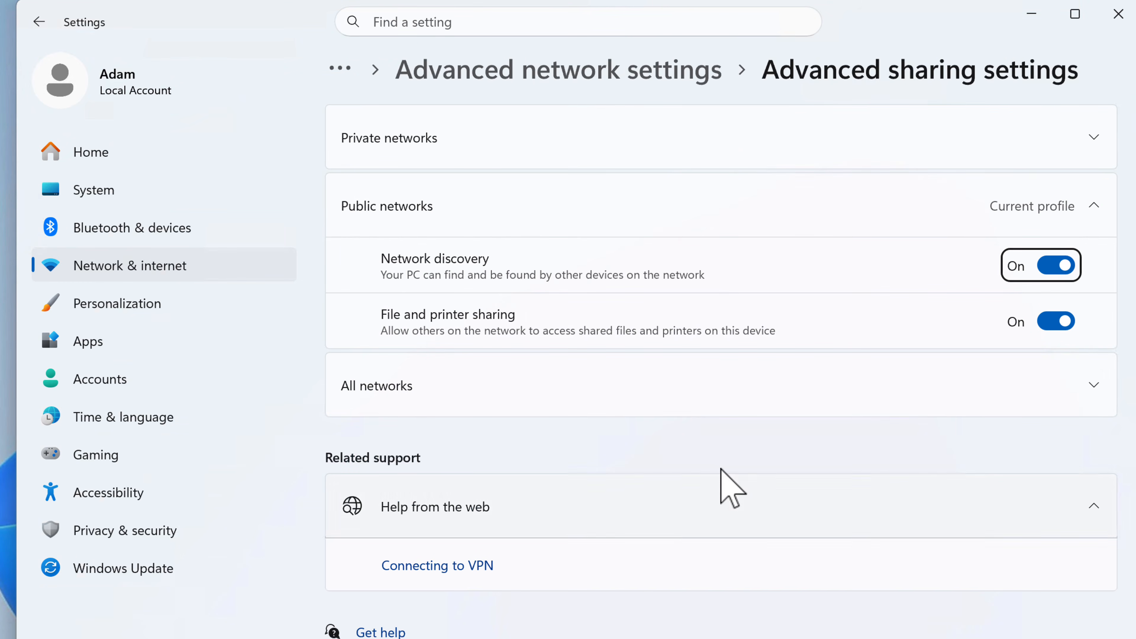
left_click(1096, 397)
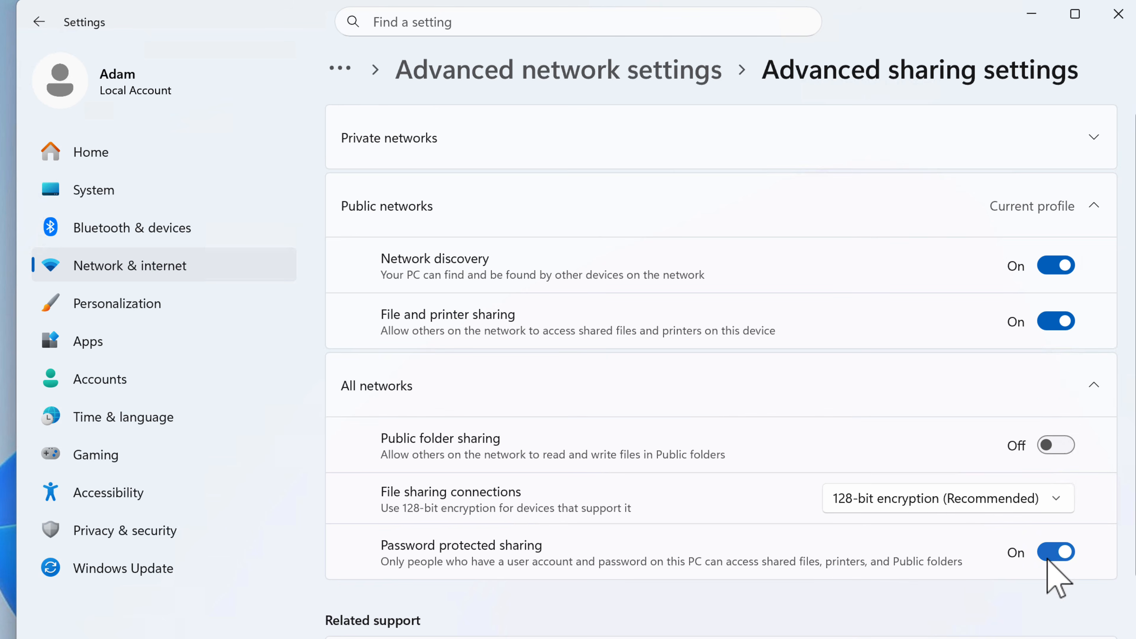
left_click(997, 156)
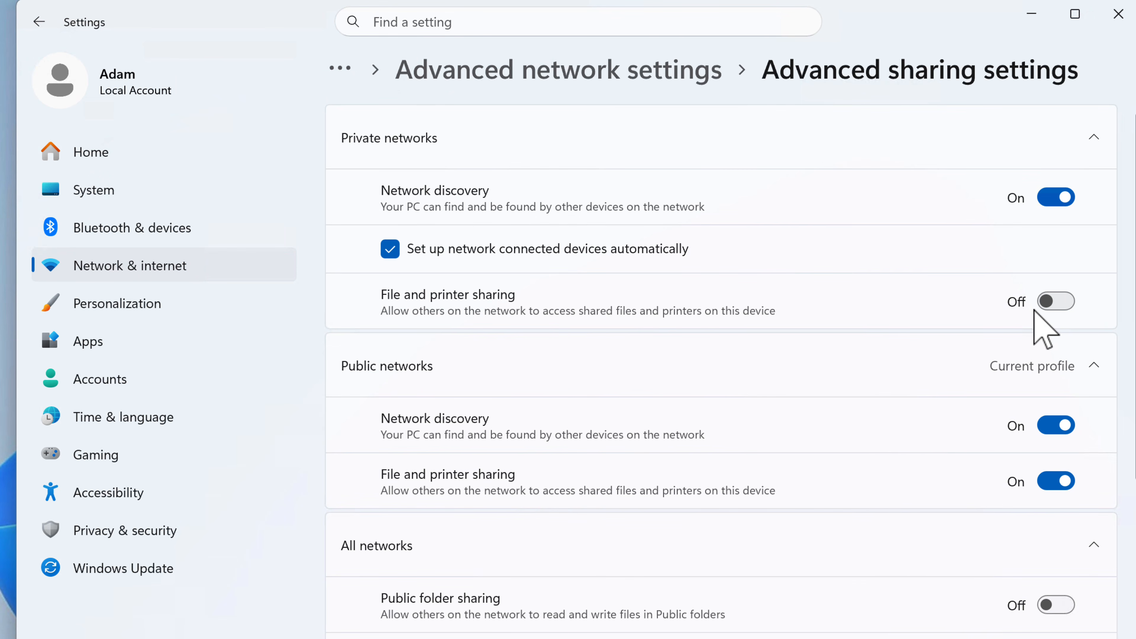
left_click(1113, 20)
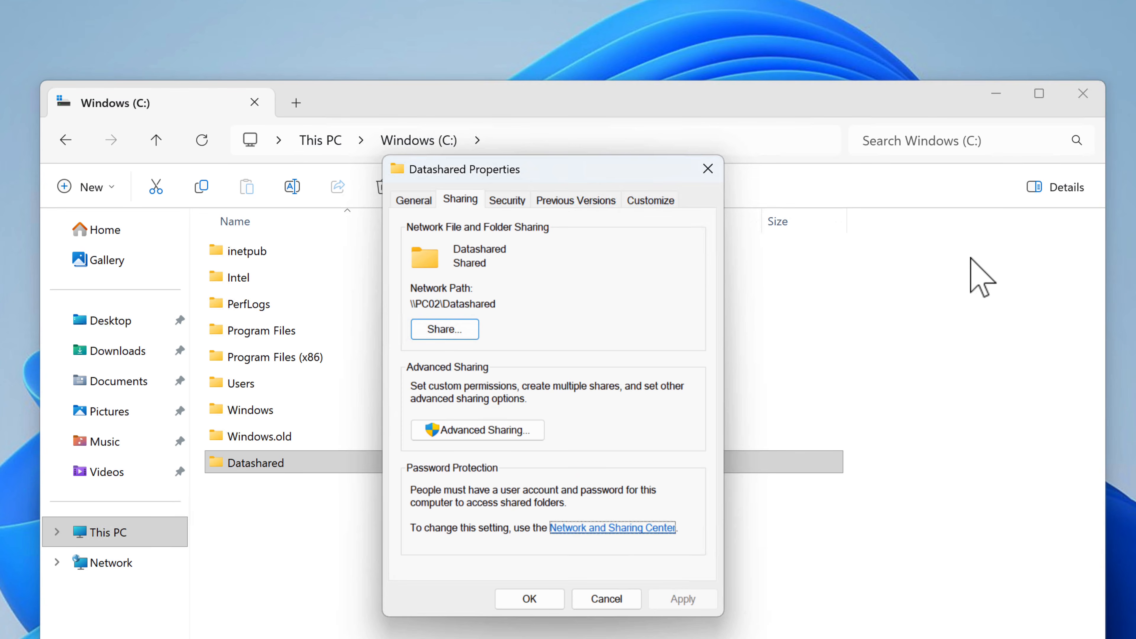
left_click(527, 600)
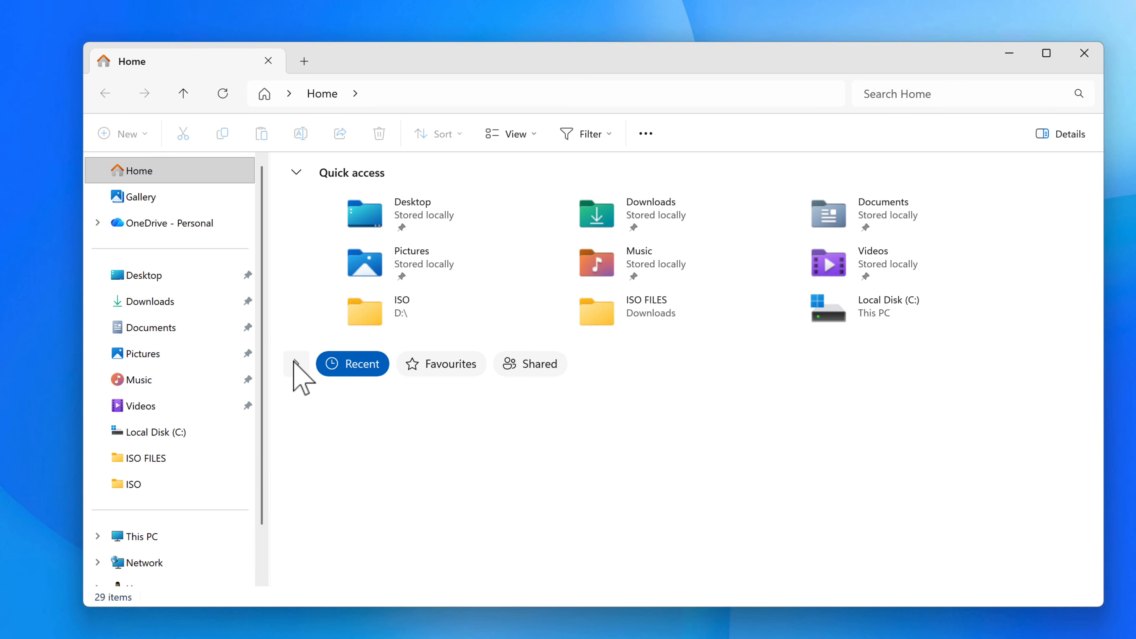
On the other PC, map \\PC02\Datashared as network drive Z: with reconnection at sign-in, and open the mapped drive from This PC.
left_click(142, 536)
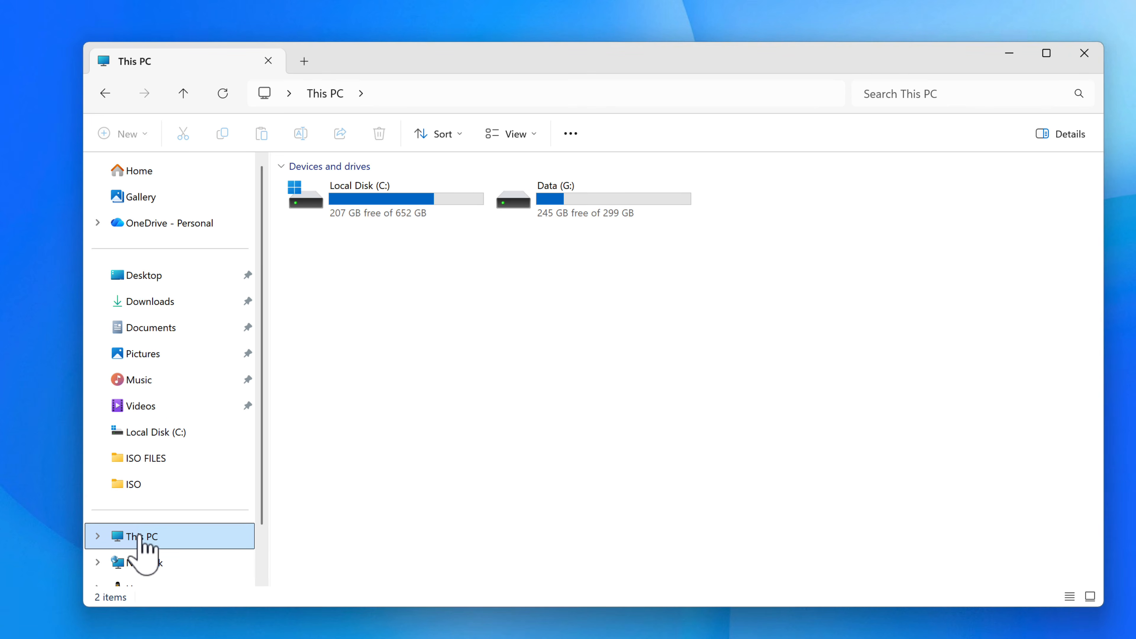
right_click(143, 536)
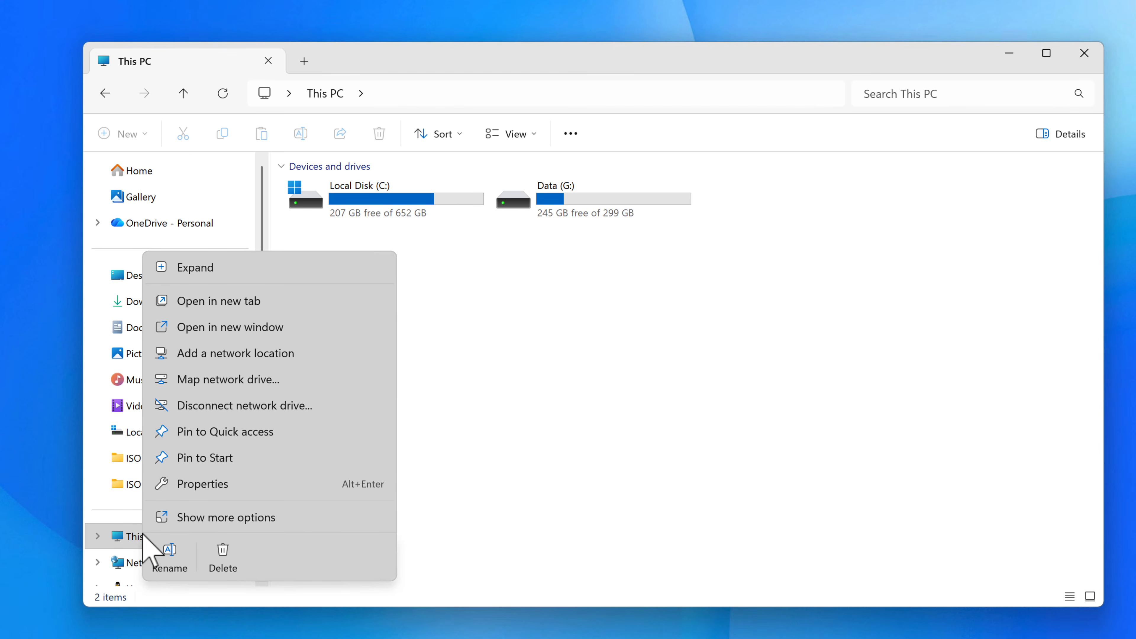
left_click(237, 379)
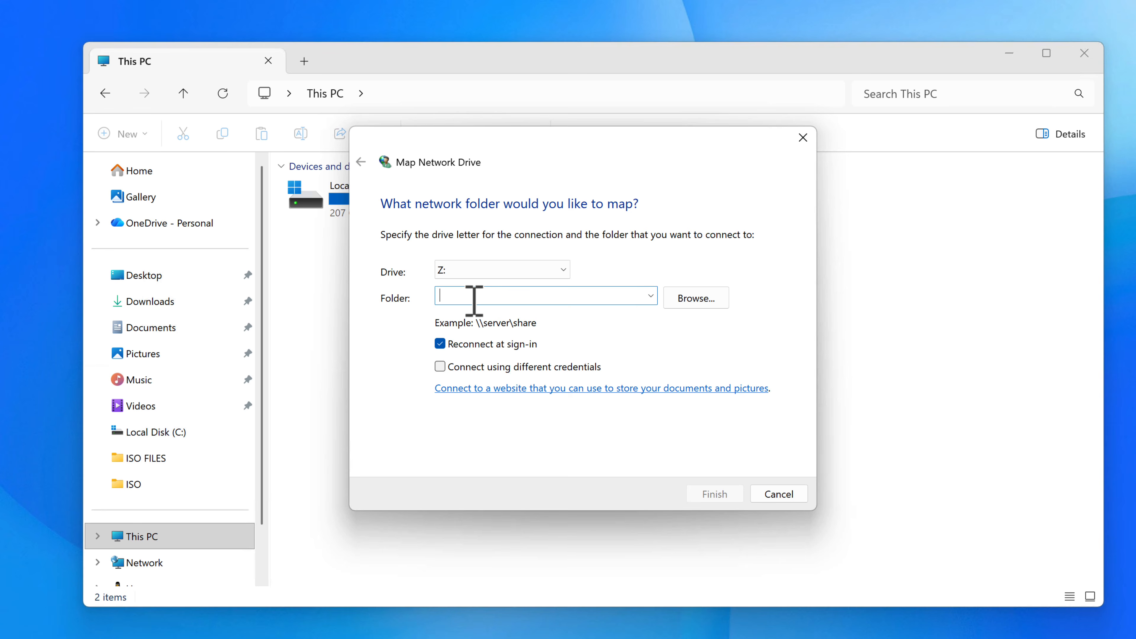
type("\\\\PC02\\Datashared")
left_click_drag(534, 298, 422, 298)
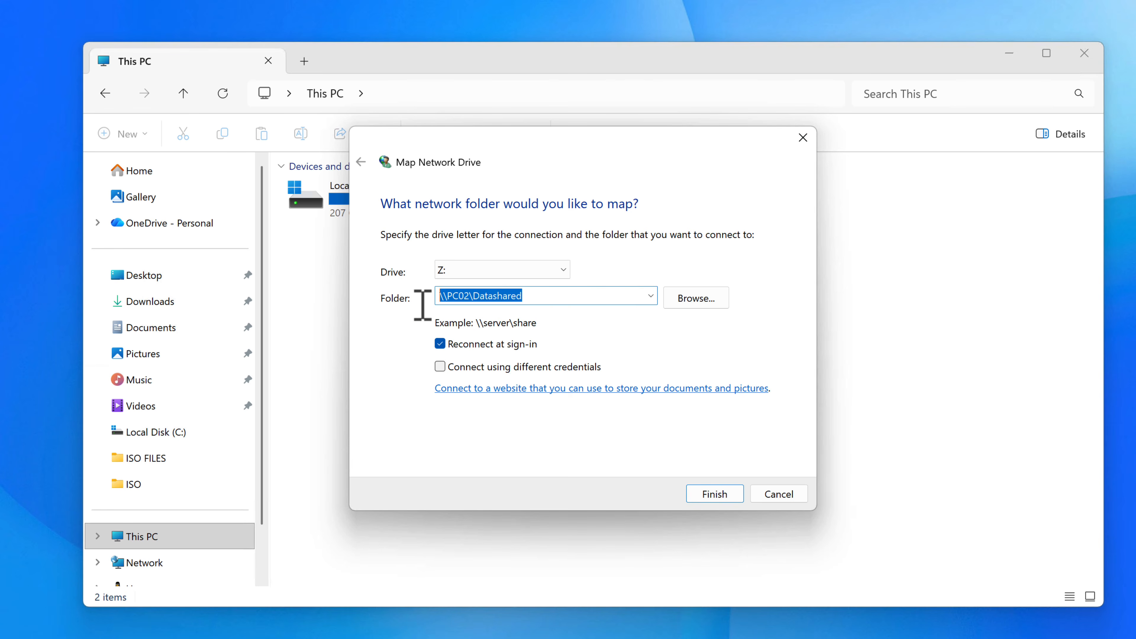
left_click(554, 299)
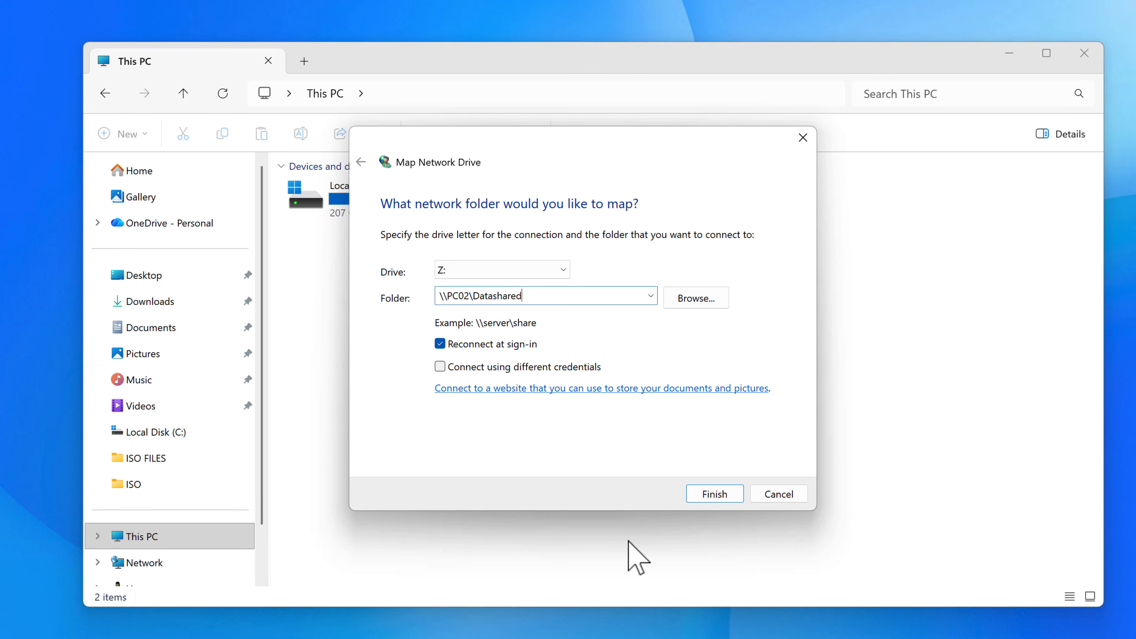
left_click(715, 494)
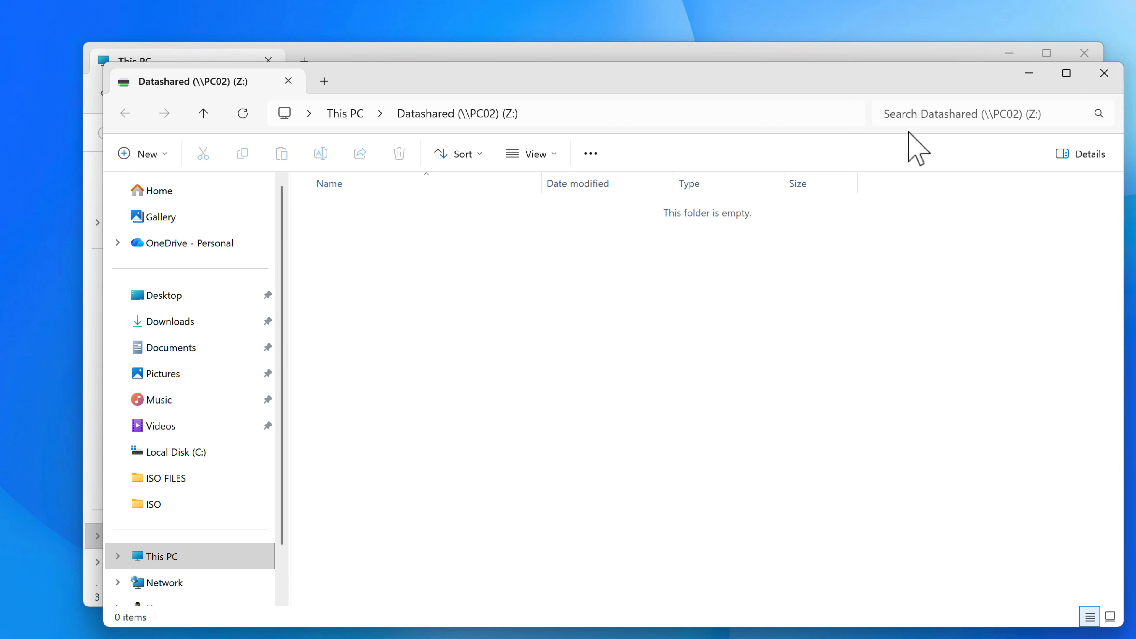
left_click(1104, 74)
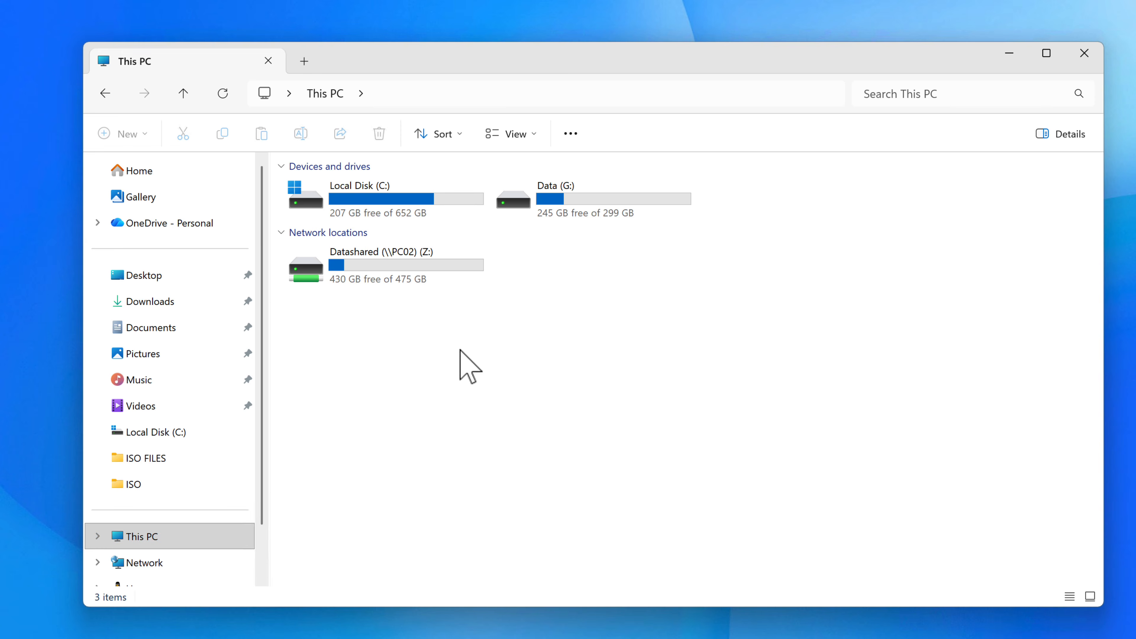
left_click(395, 262)
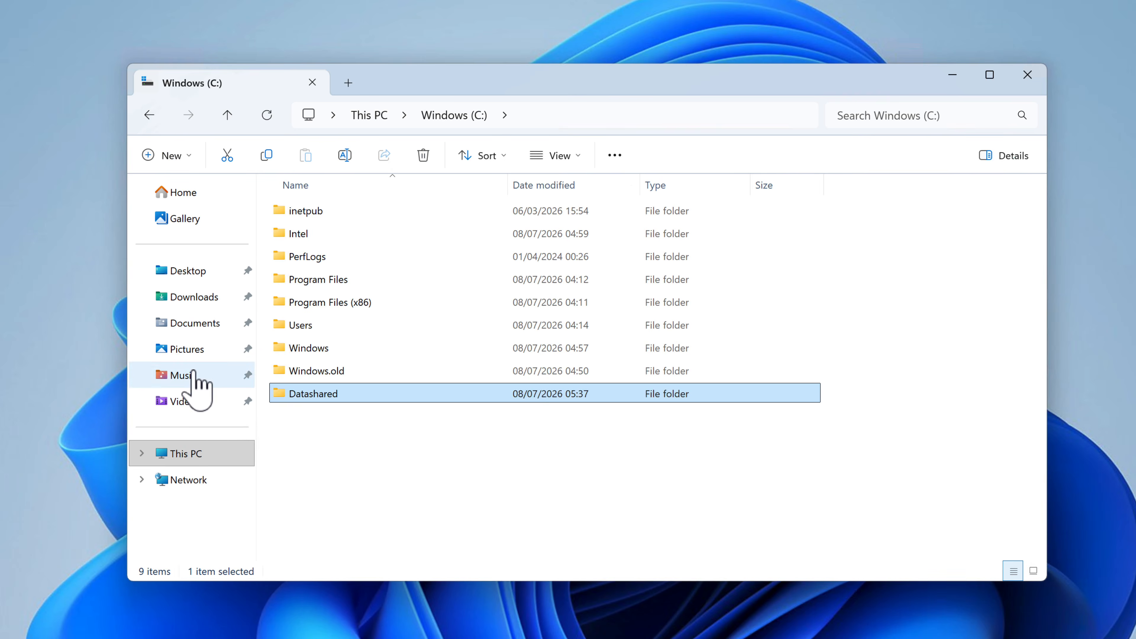
On PC02, copy all the images from the Pictures folder into the shared Datashared folder on drive C:.
left_click(183, 349)
key("ctrl+a")
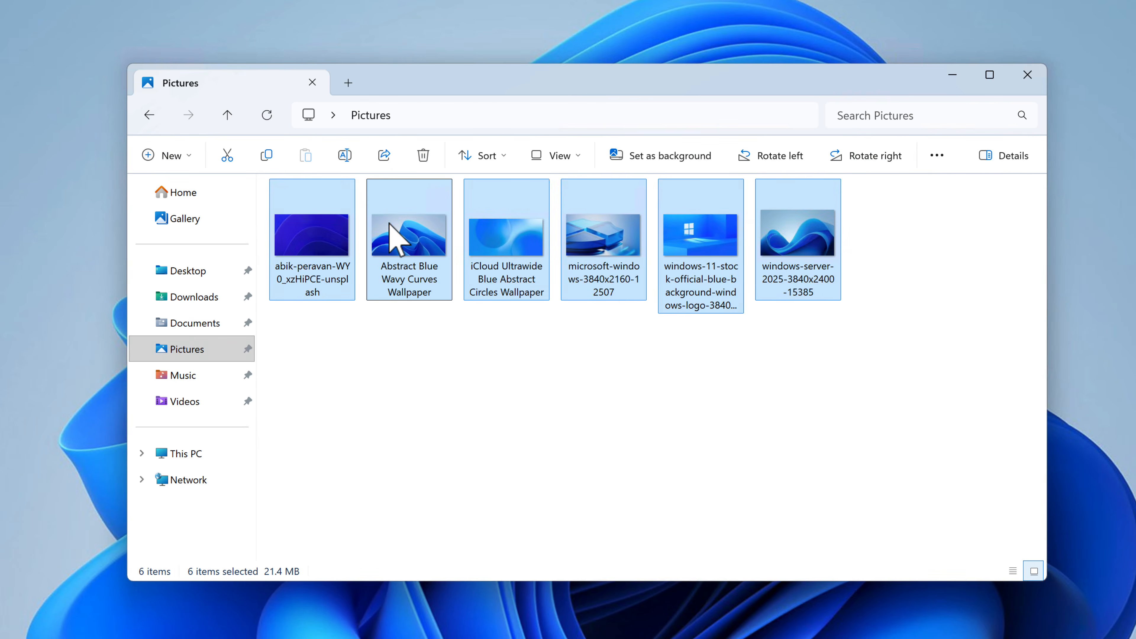
left_click(148, 116)
double_click(338, 211)
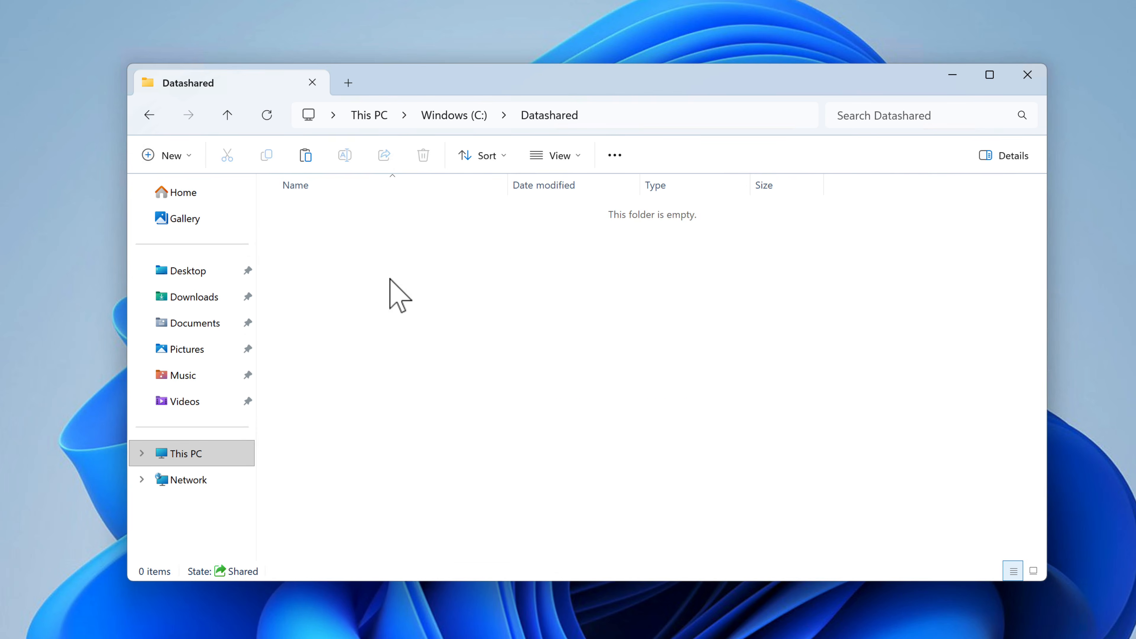
right_click(389, 279)
left_click(423, 303)
left_click(494, 407)
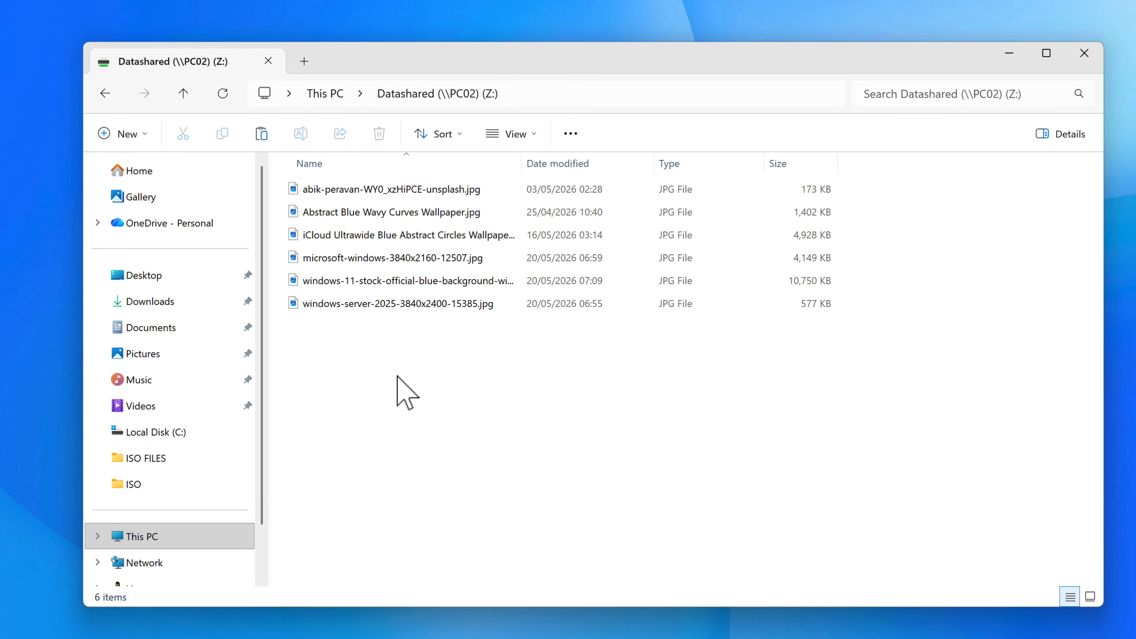
Check the copied images in the mapped Datashared (Z:) drive and return to This PC.
left_click_drag(415, 417, 337, 191)
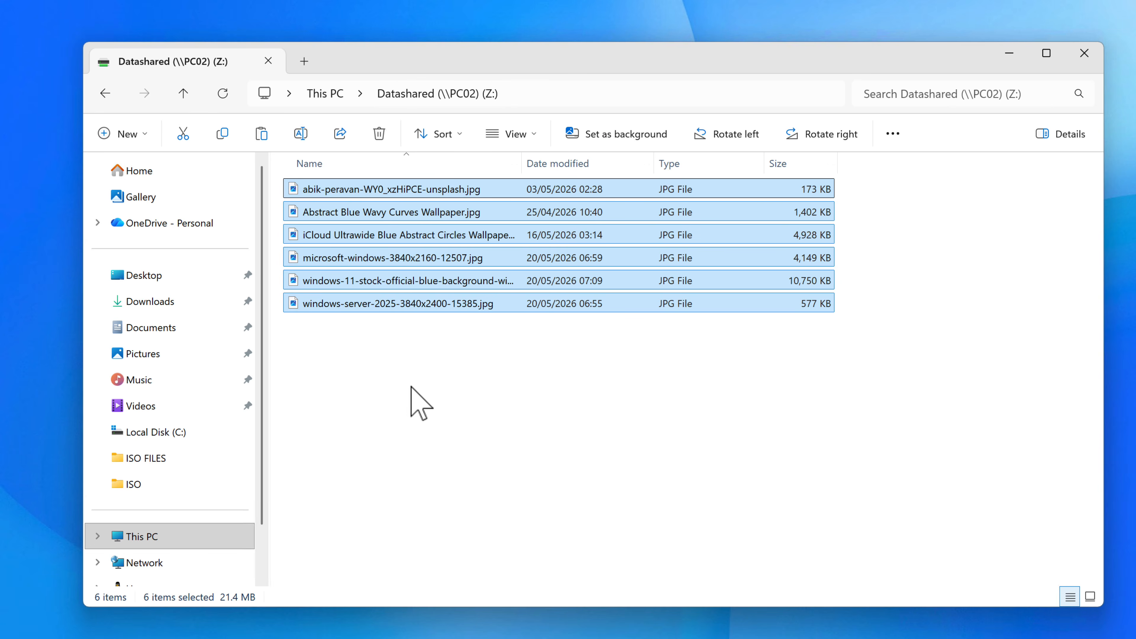
left_click(406, 378)
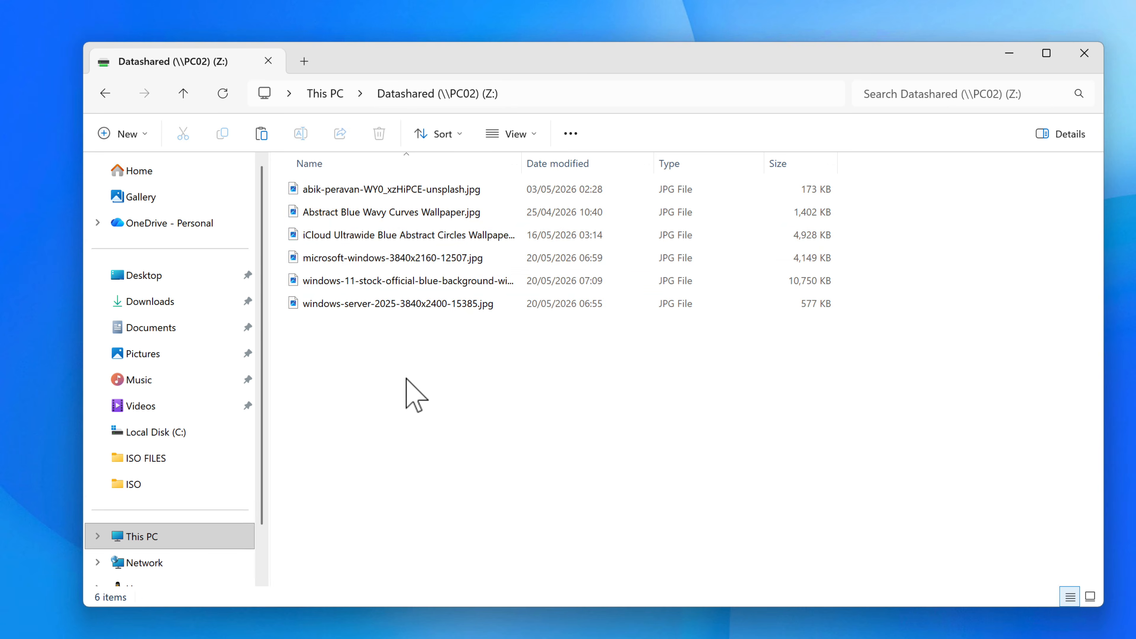
left_click(106, 93)
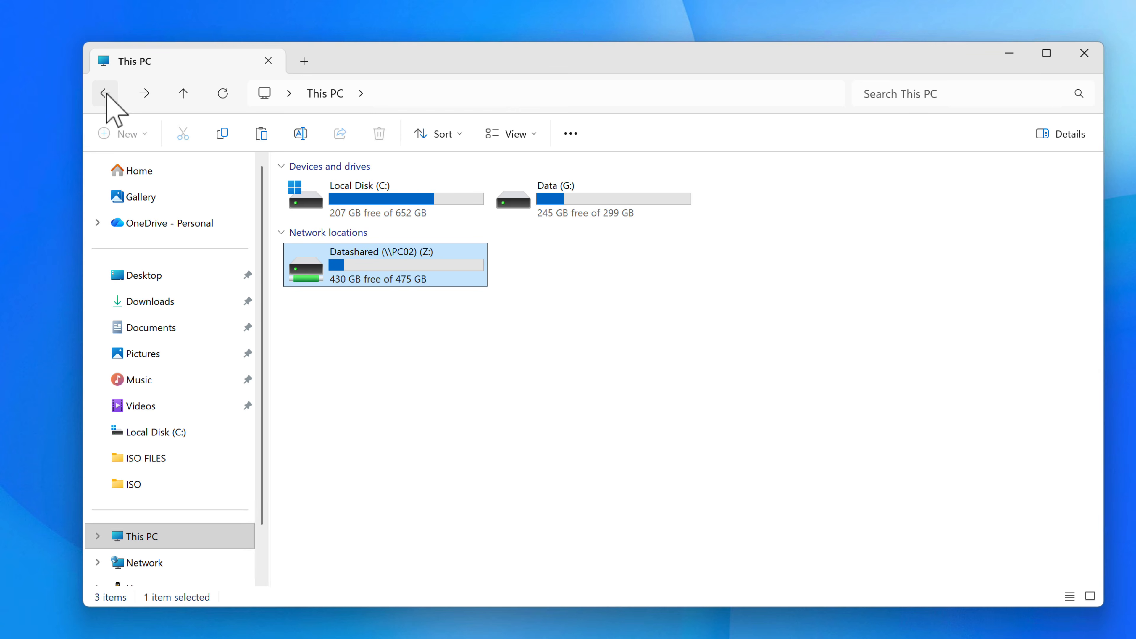
Make the mapped Datashared (Z:) drive always available offline.
right_click(387, 263)
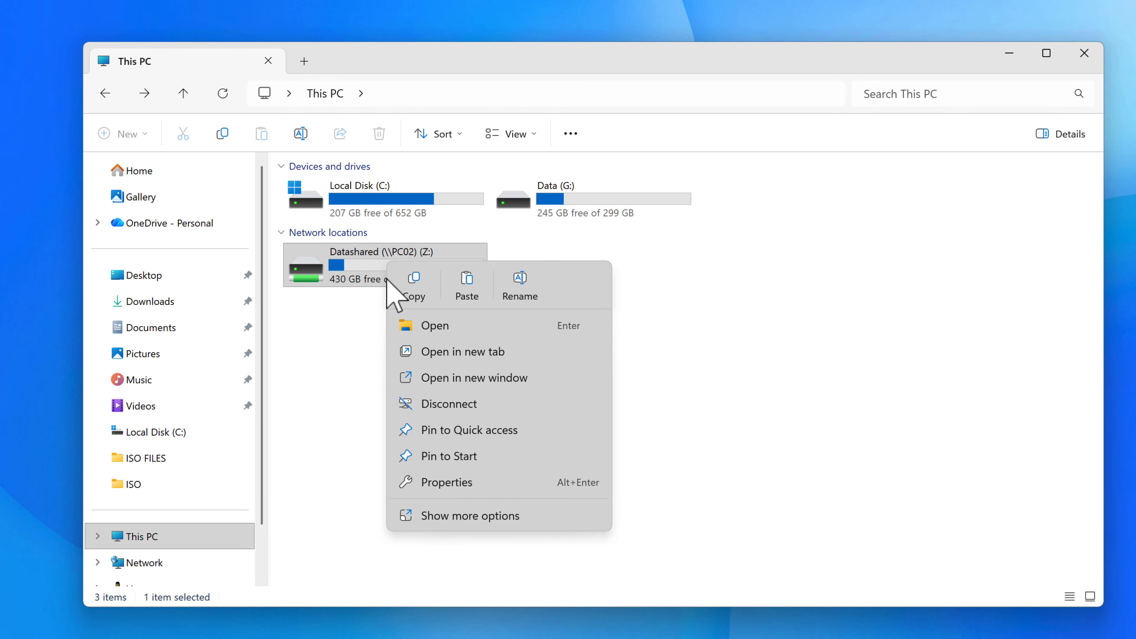
left_click(460, 516)
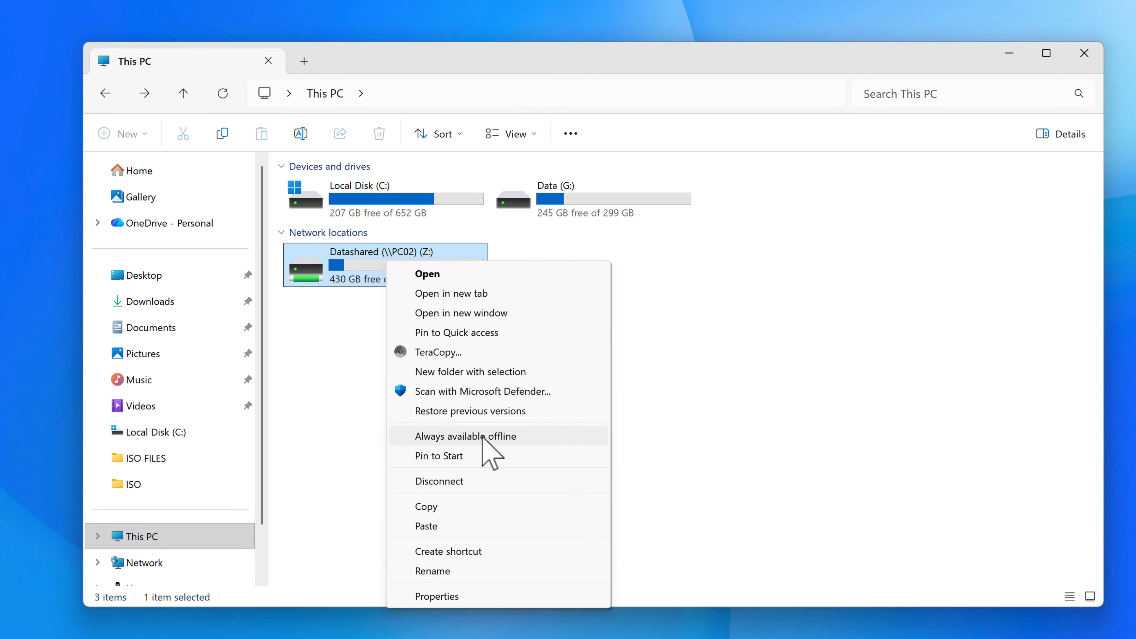
left_click(473, 437)
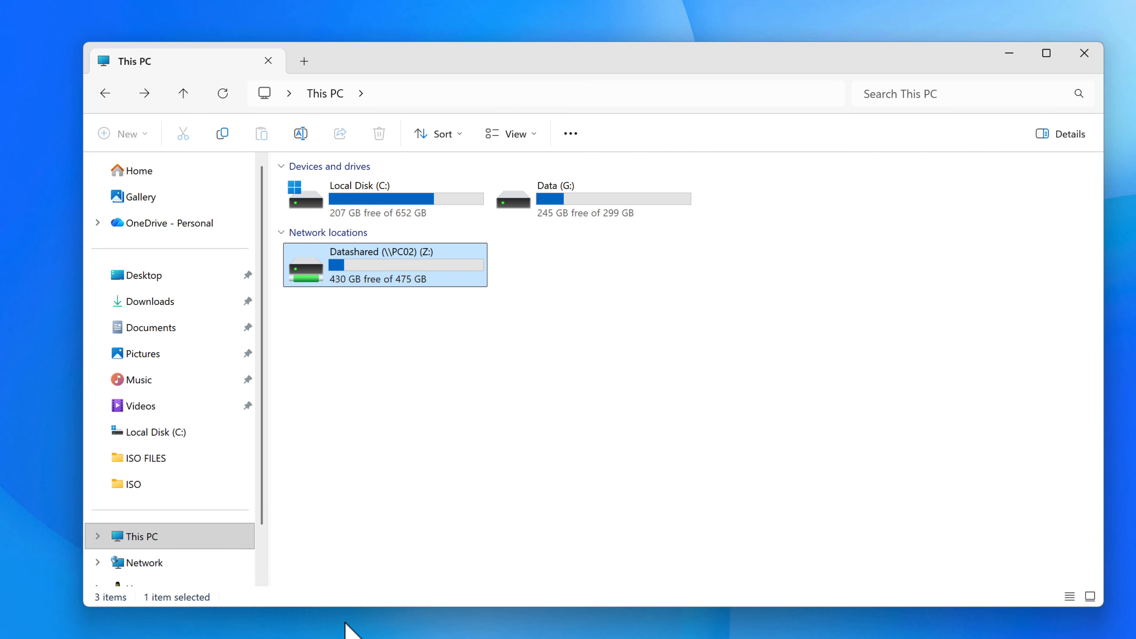
Open Sync Centre in Control Panel.
key("super+s")
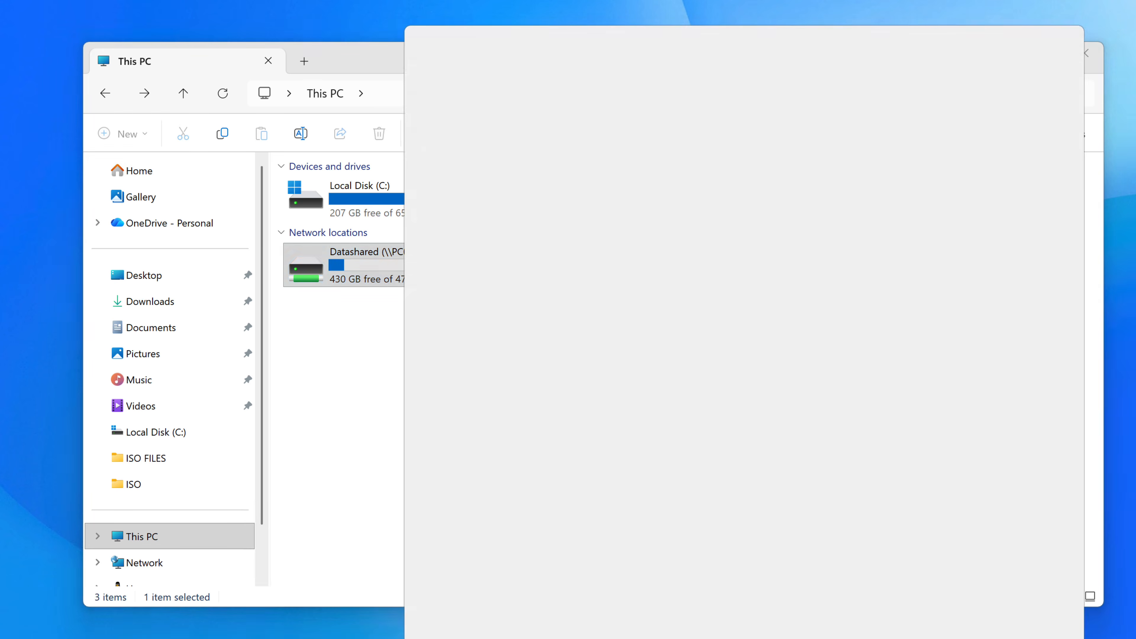
left_click(466, 92)
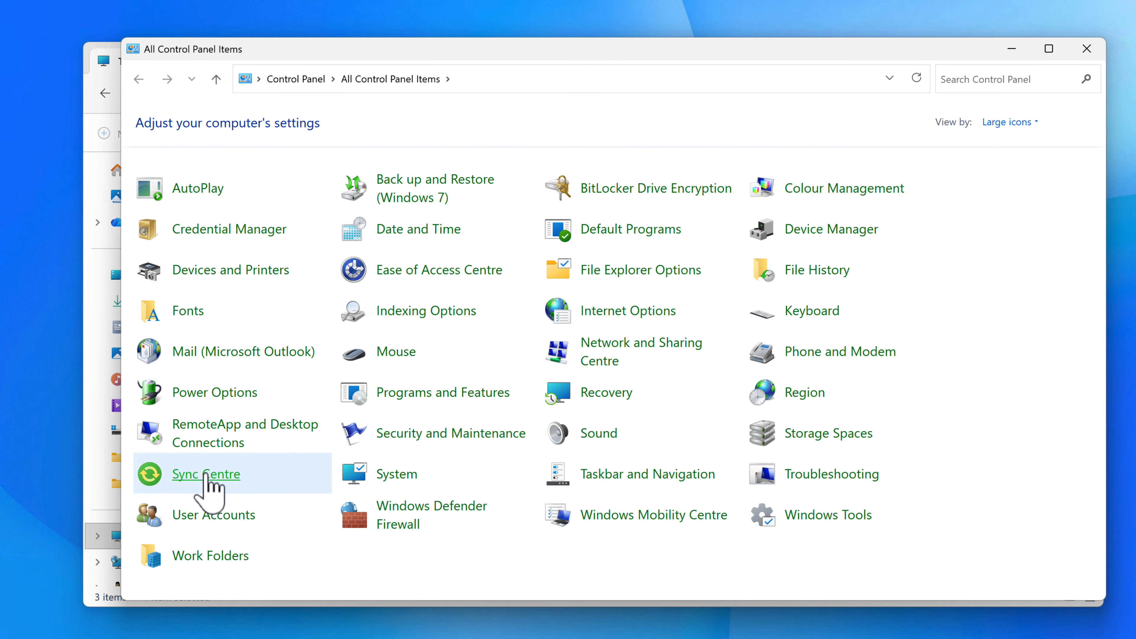
left_click(219, 478)
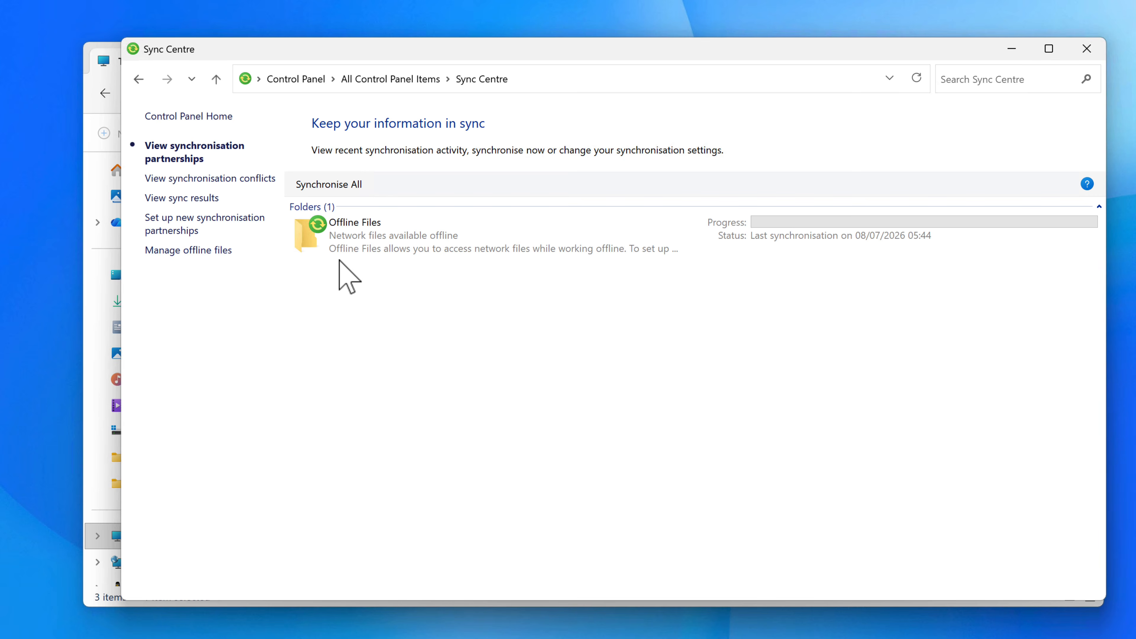
Schedule synchronisation of the Datashared (\\PC02) offline files to repeat every 1 minute, keeping the default start time and schedule name.
right_click(347, 233)
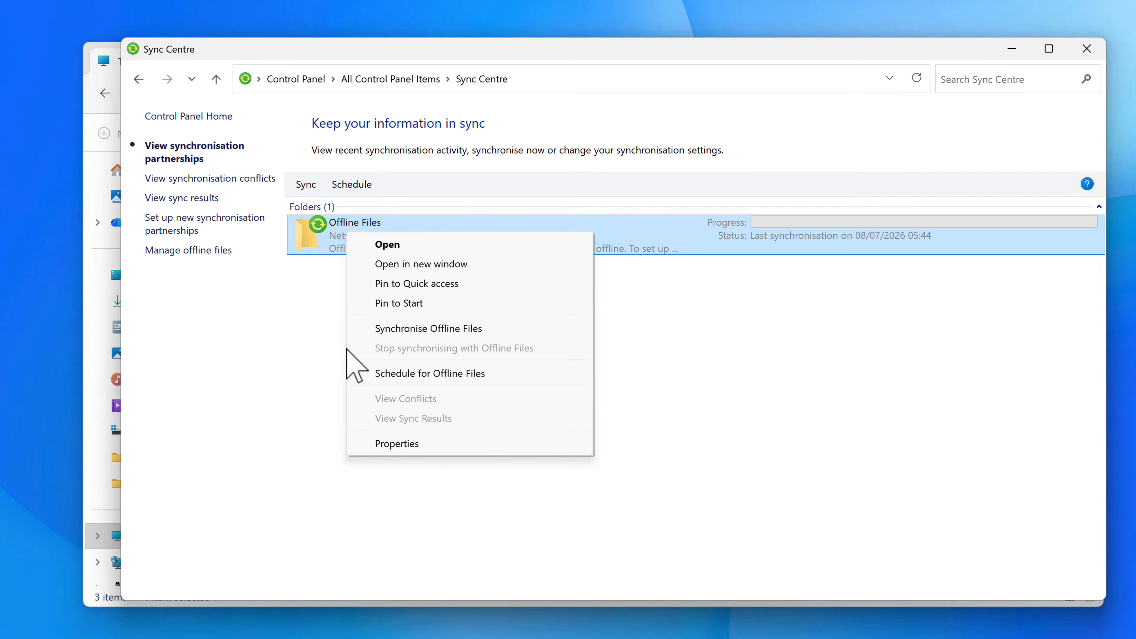
left_click(394, 372)
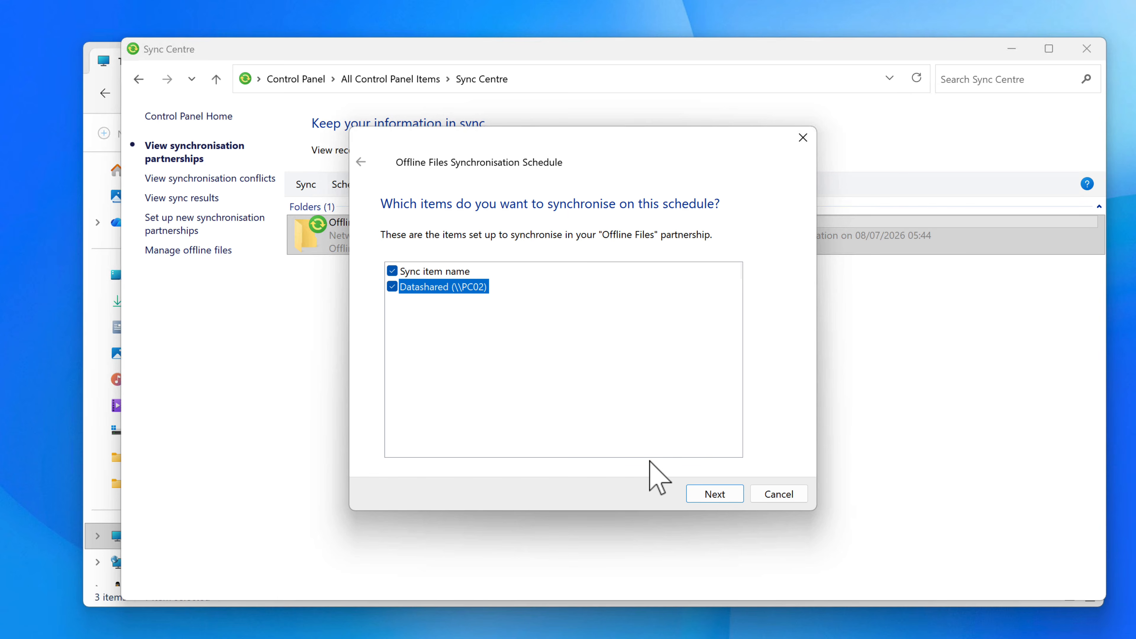
left_click(716, 494)
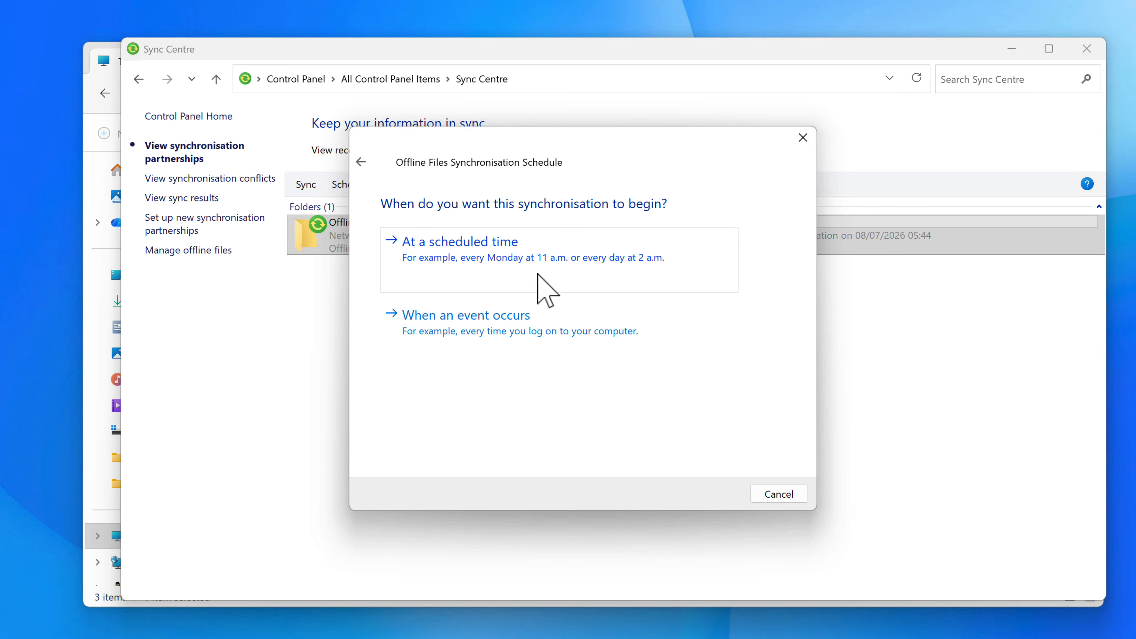
left_click(514, 273)
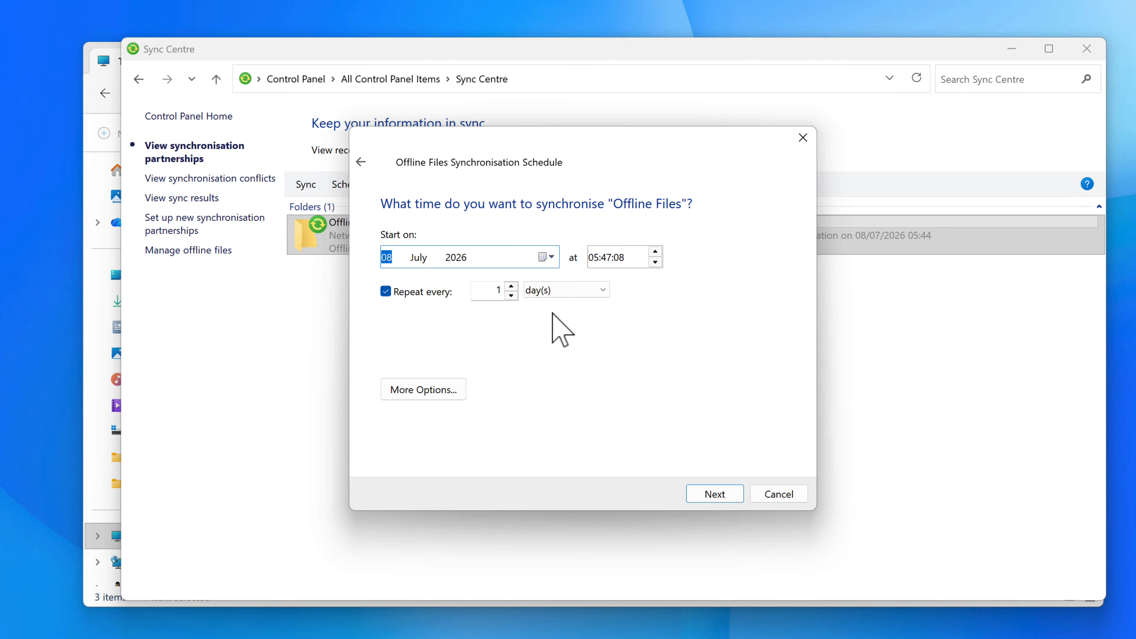
left_click(589, 289)
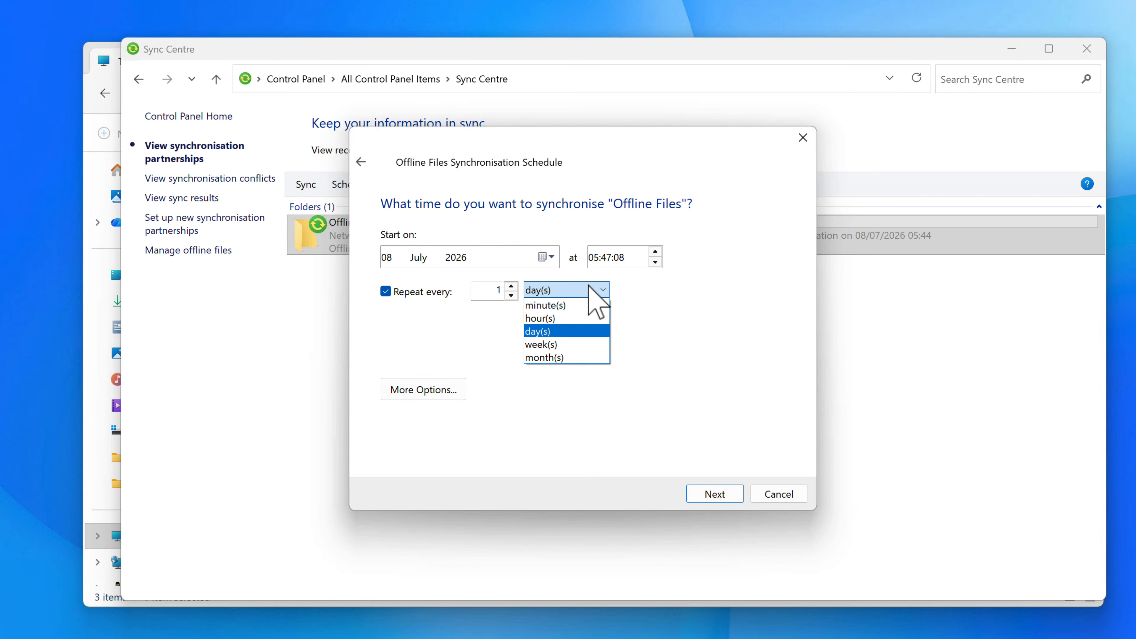
left_click(584, 305)
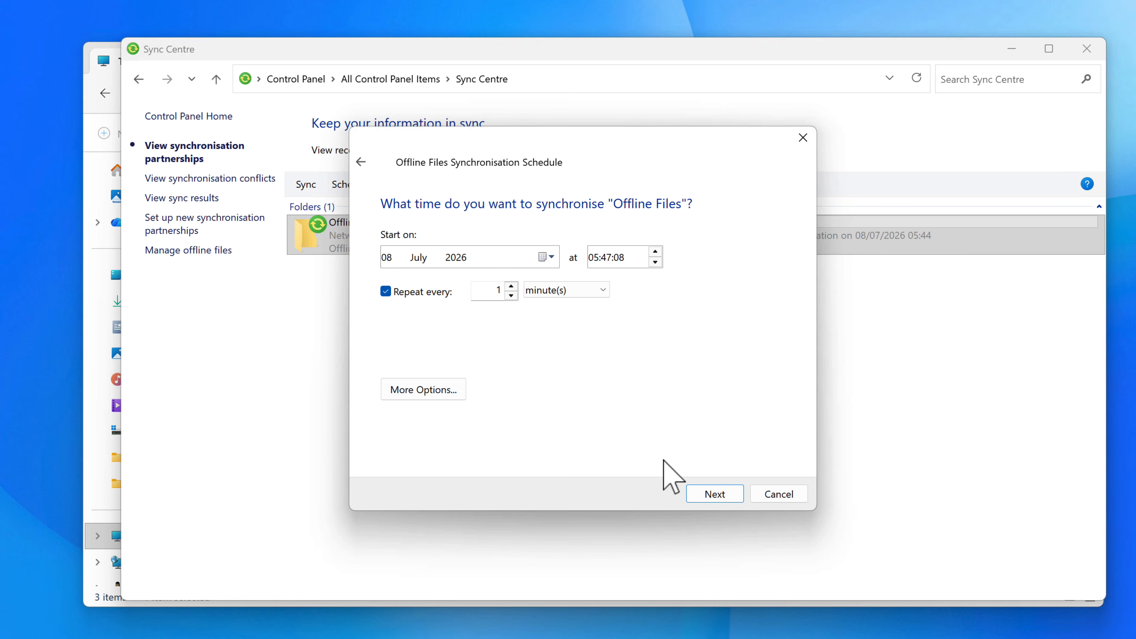
left_click(707, 497)
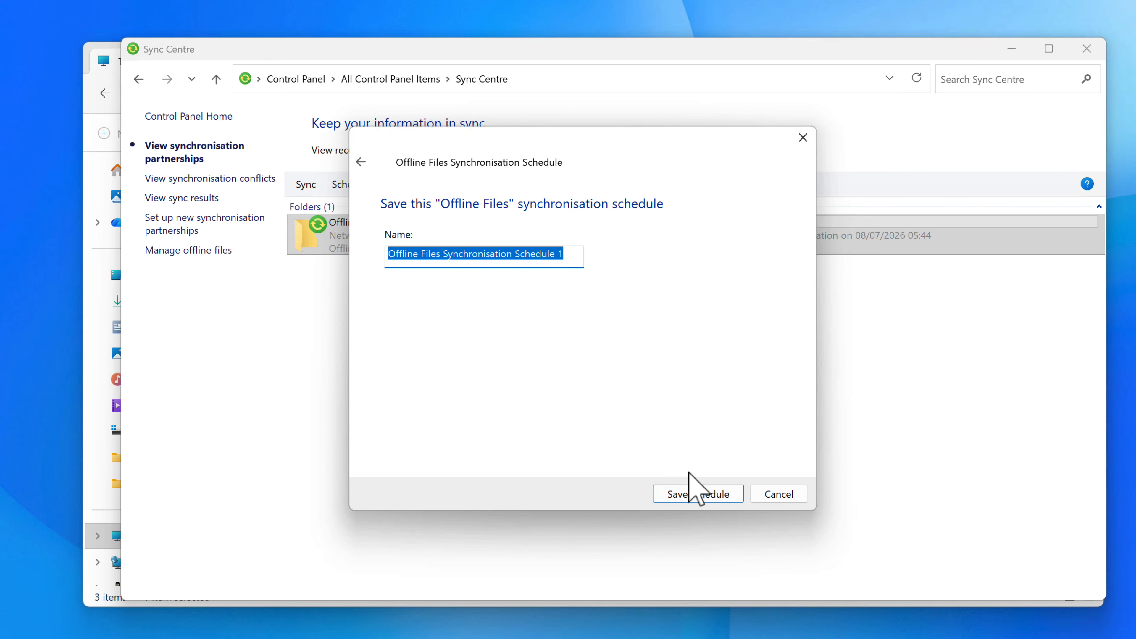
left_click(697, 497)
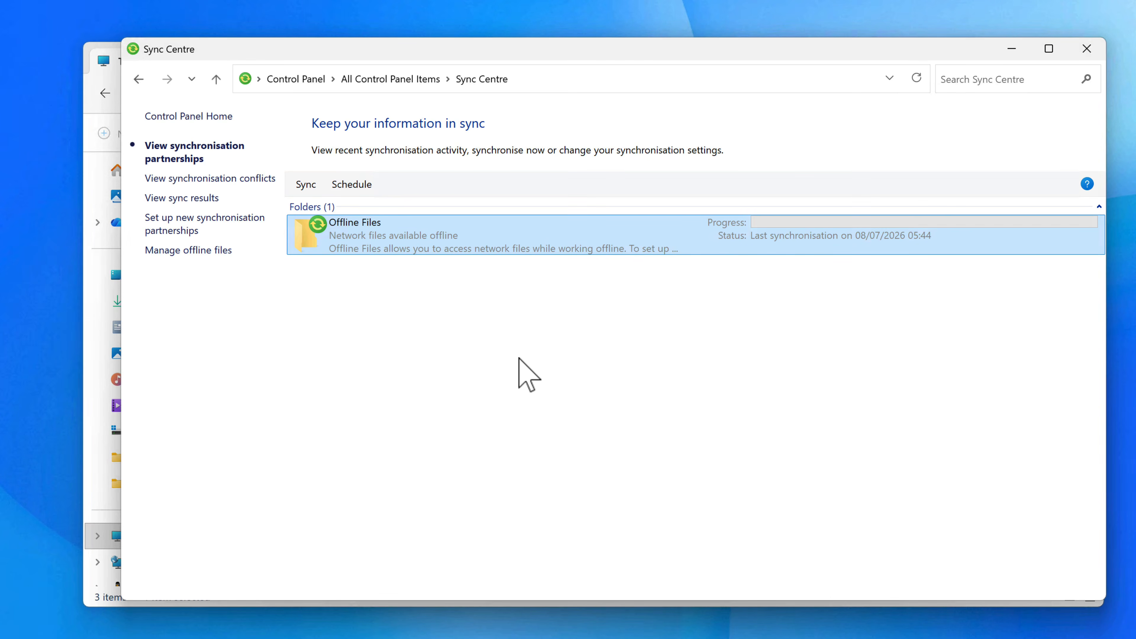
Synchronise Offline Files immediately and close Sync Centre.
right_click(408, 230)
left_click(380, 330)
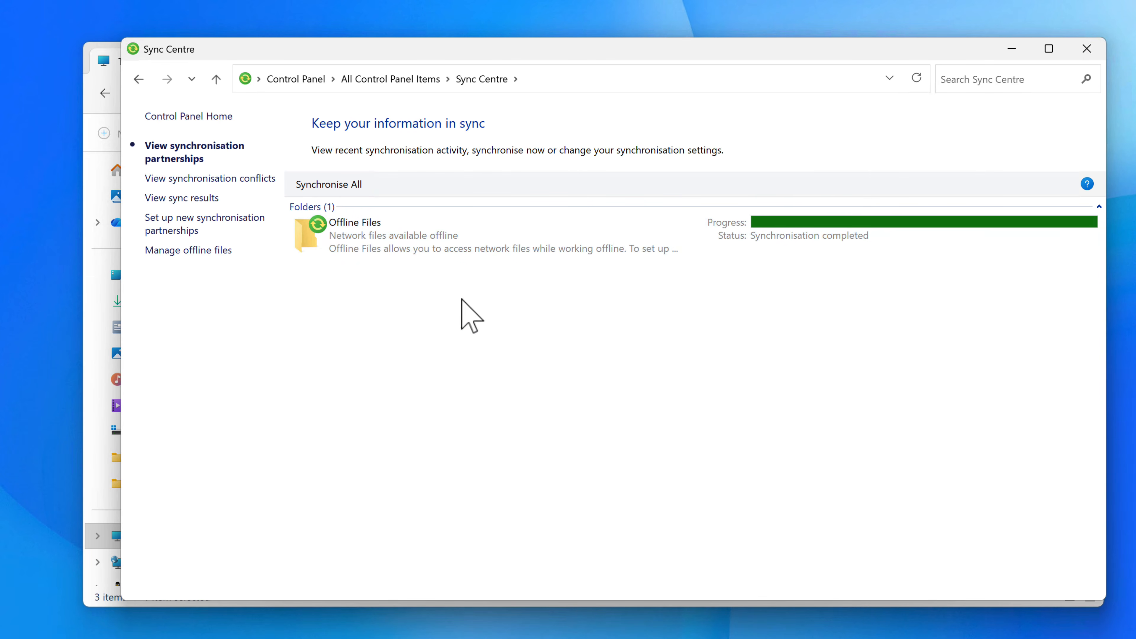
left_click(1086, 49)
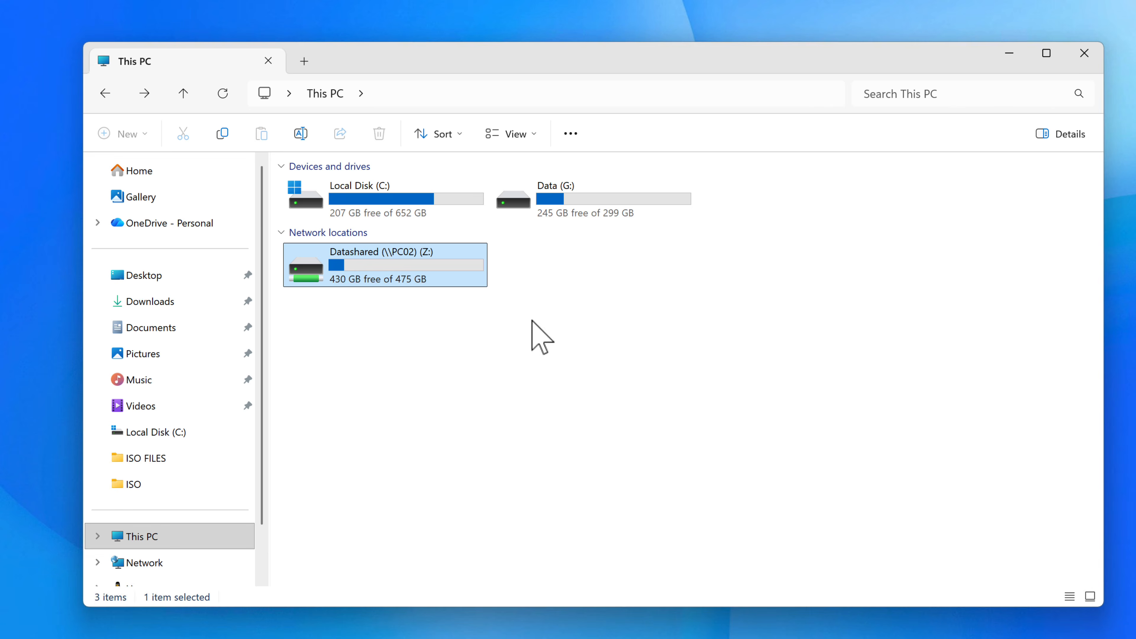
Create a text document named Test.txt in the mapped Datashared (Z:) drive.
double_click(409, 269)
right_click(435, 423)
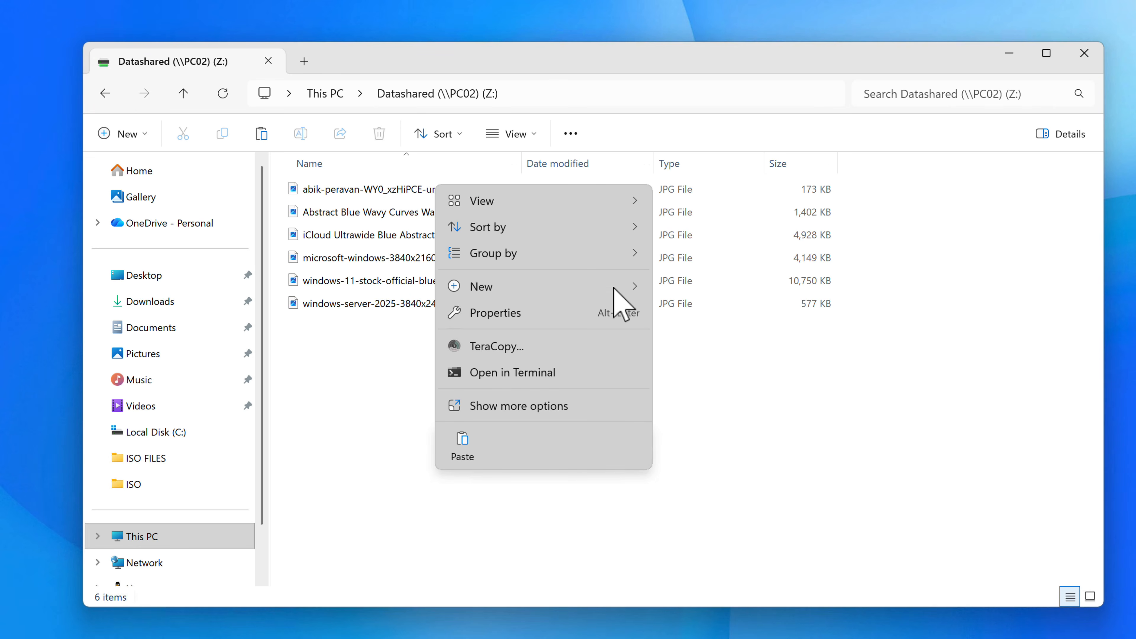
mouse_move(619, 287)
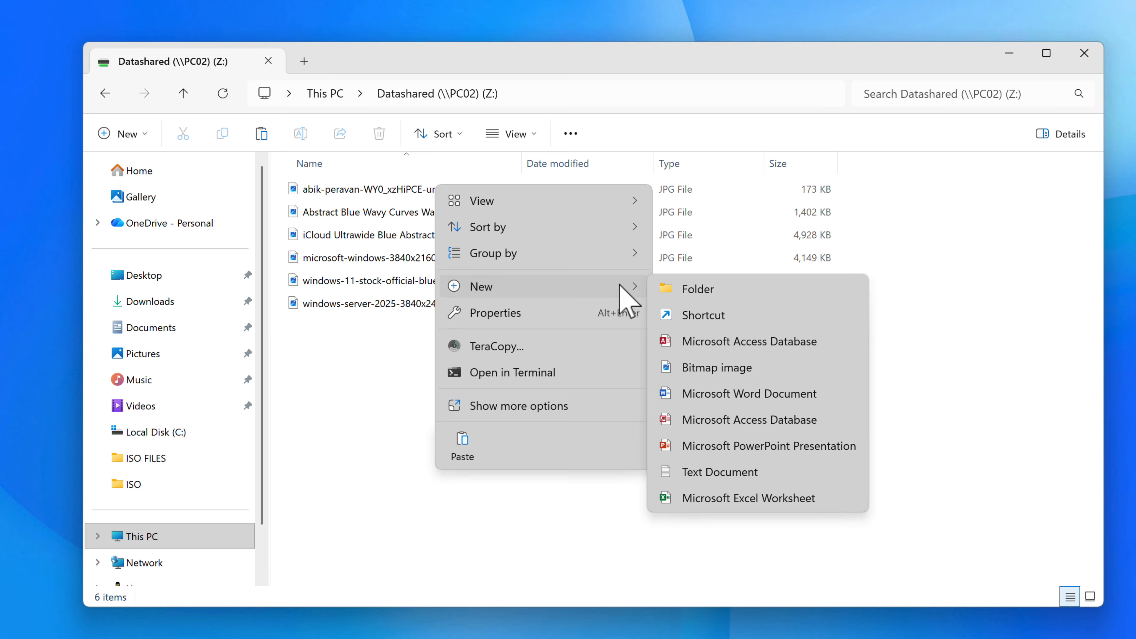
left_click(684, 470)
key("Return")
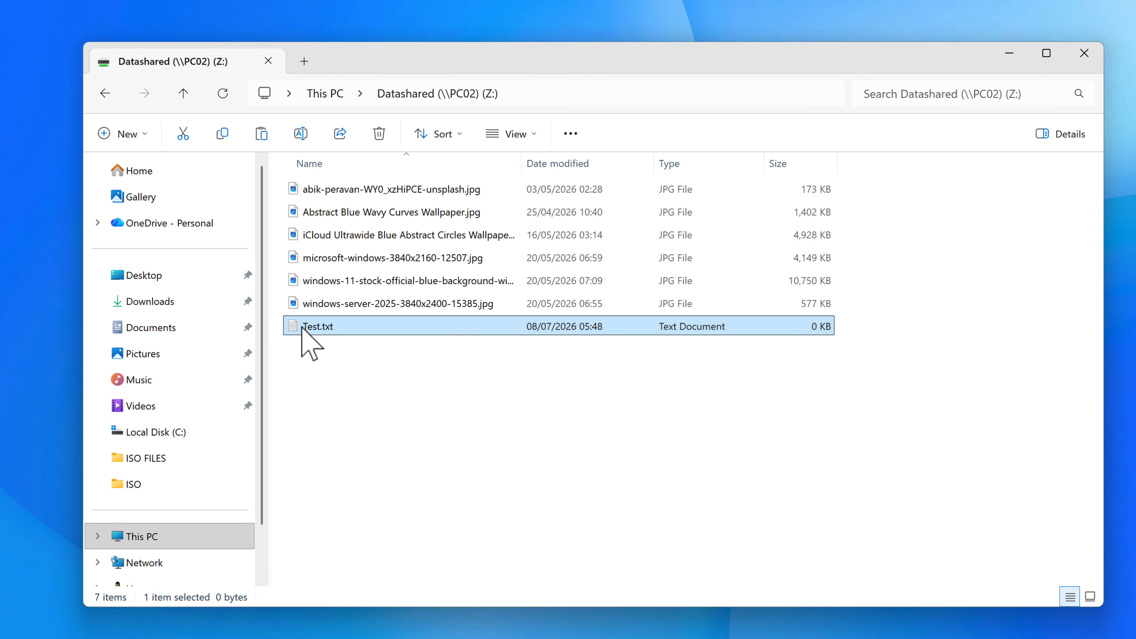
Enter "PC 1" in Test.txt, save the file and close it.
double_click(343, 327)
right_click(384, 233)
left_click(321, 254)
type("PC 1")
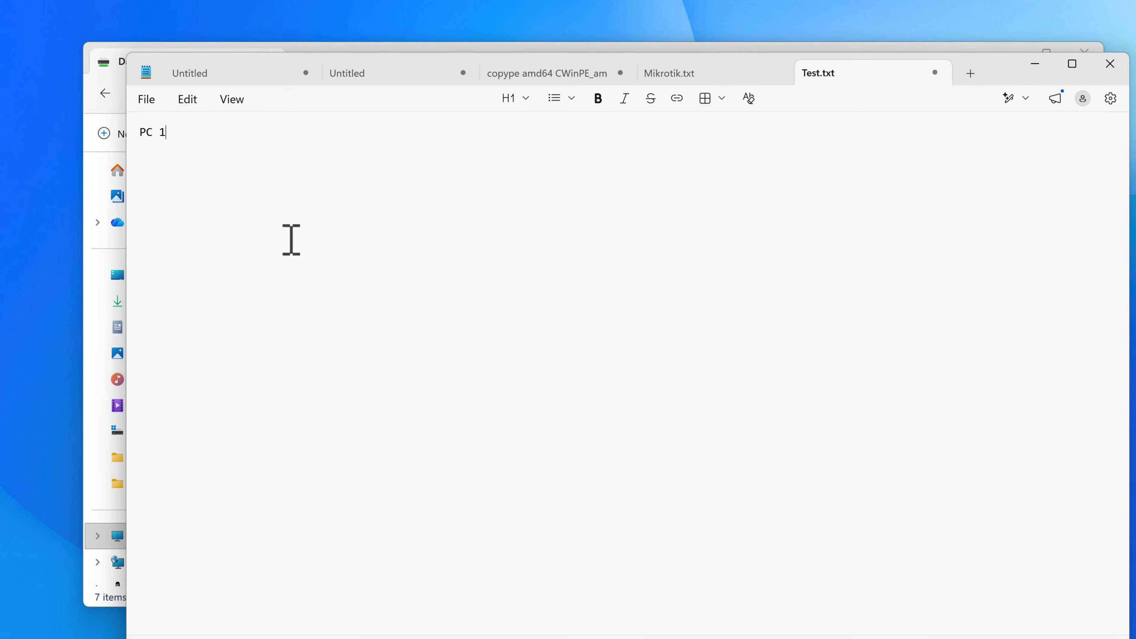
left_click(148, 104)
left_click(157, 262)
left_click(1110, 64)
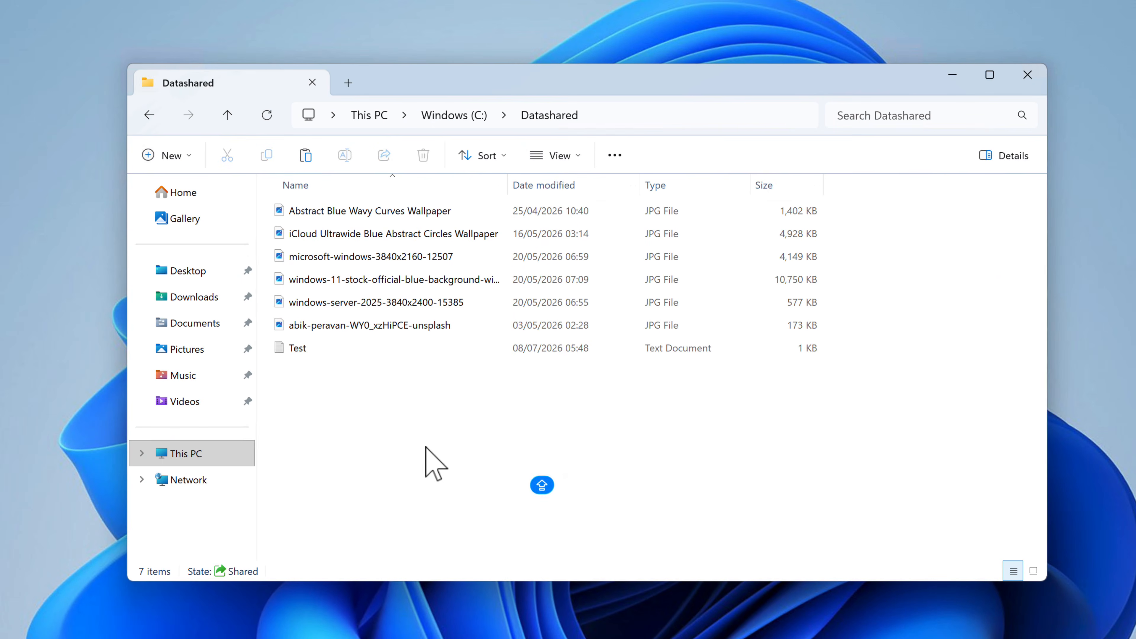
On PC02, open Test in the Datashared folder, add "test" two lines below the existing text, save and close the file.
left_click(333, 349)
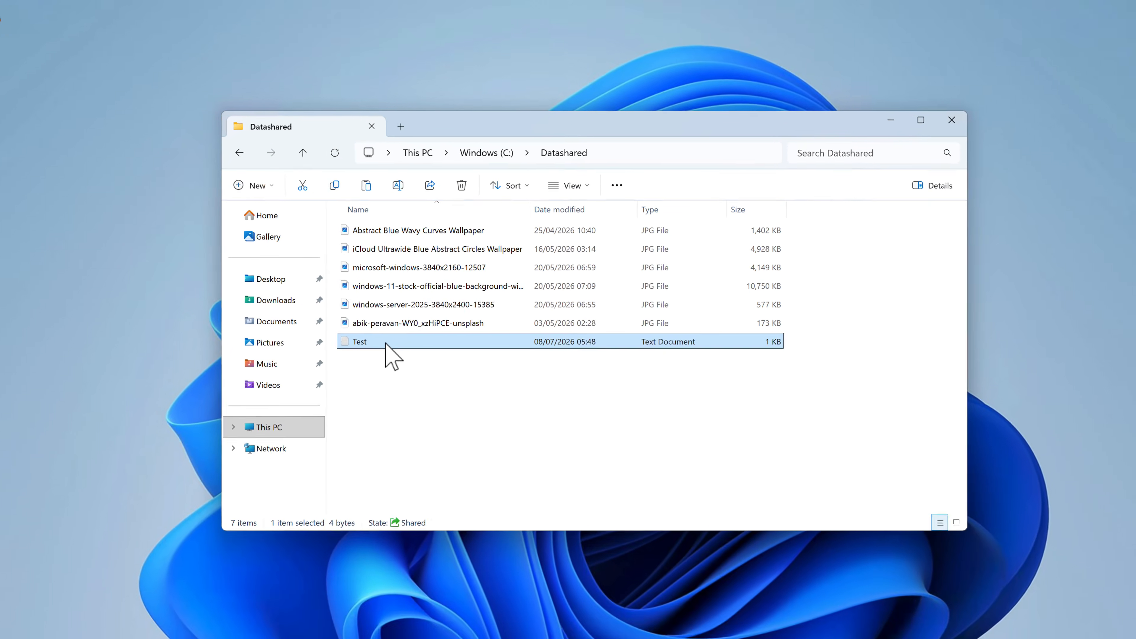
double_click(387, 345)
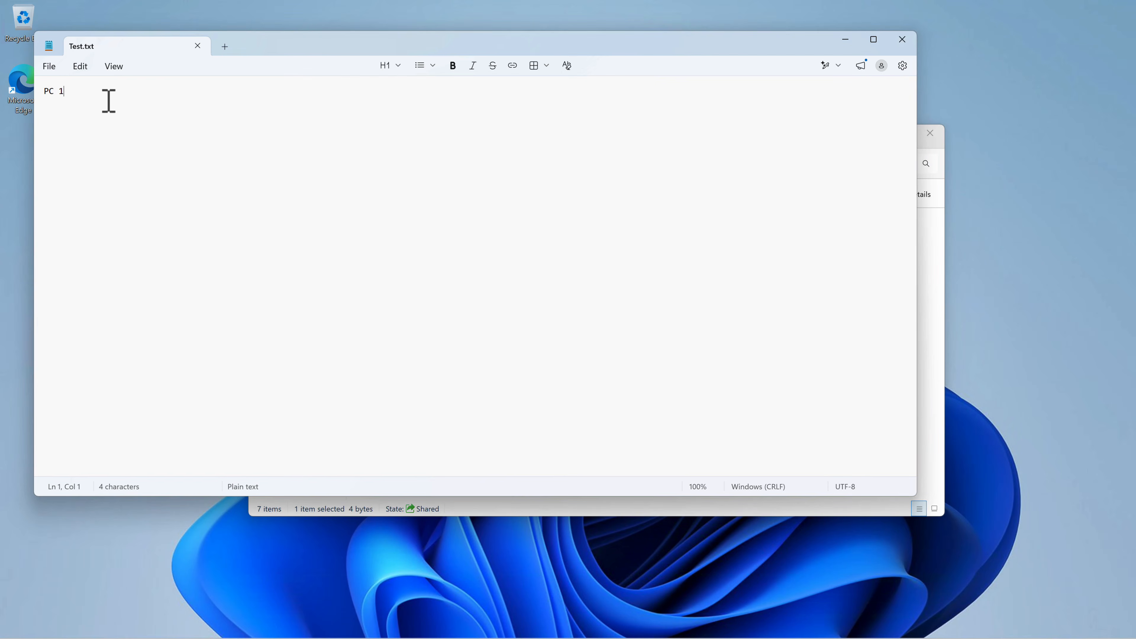
key("Return")
key("Return")
type("test")
left_click(48, 66)
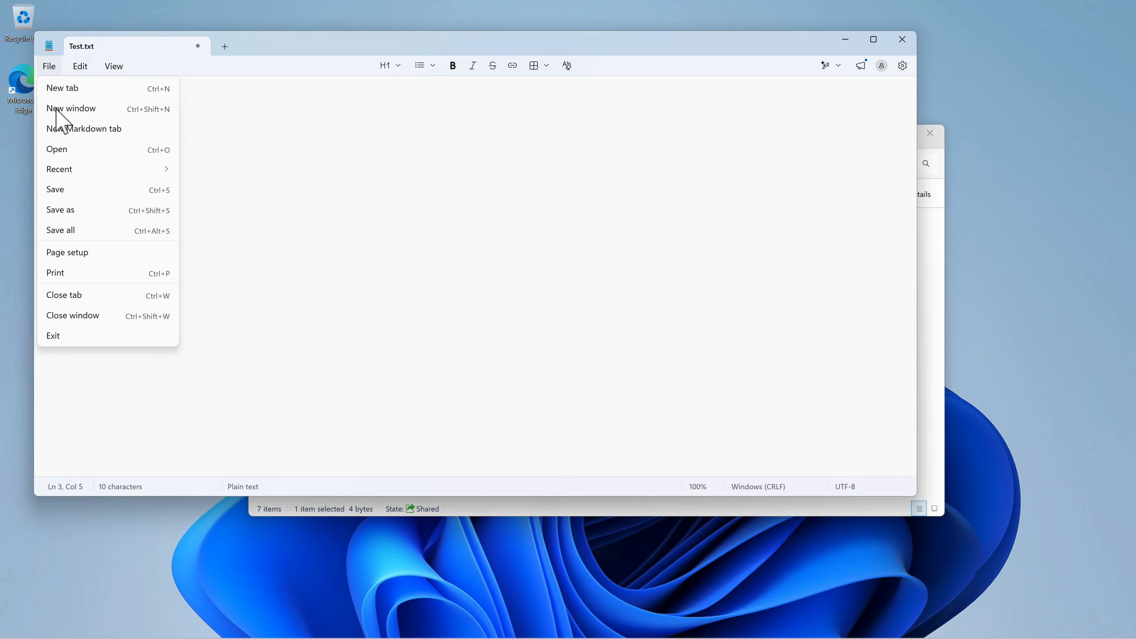
left_click(71, 190)
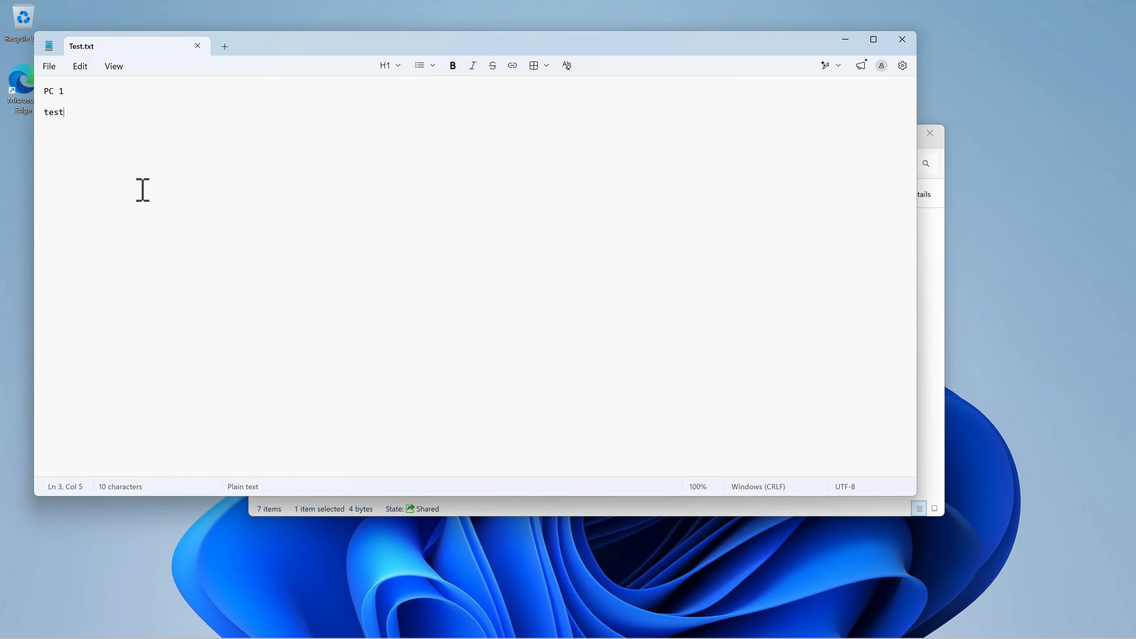
left_click(902, 39)
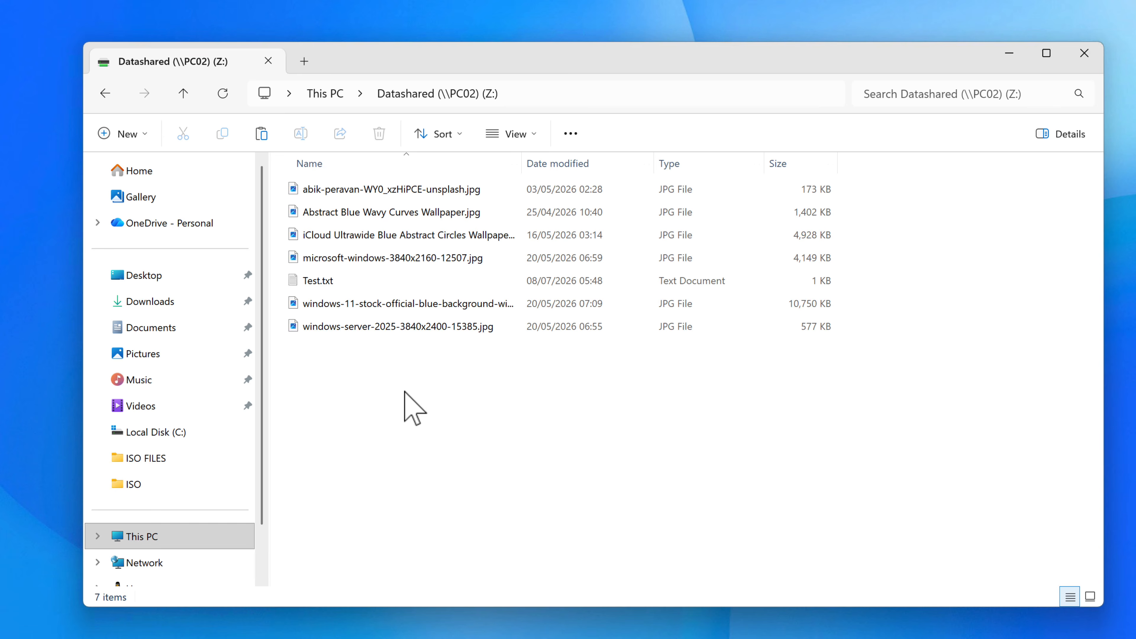
Back on the other PC, check the contents of Test.txt in the mapped Datashared (Z:) drive and close the file.
double_click(355, 282)
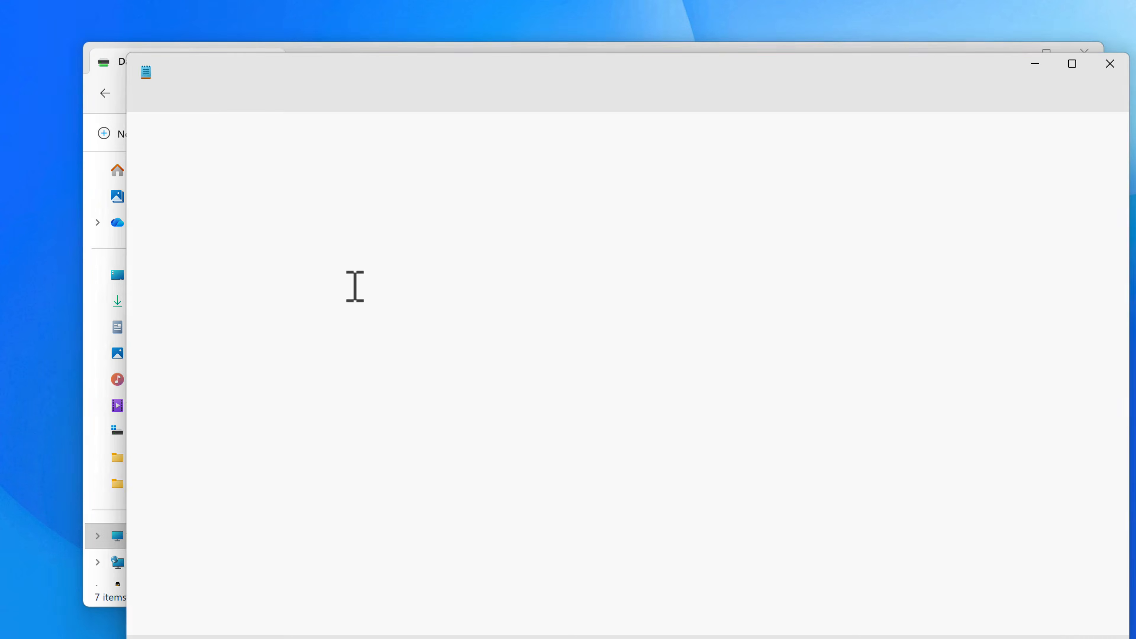
left_click_drag(210, 196, 135, 112)
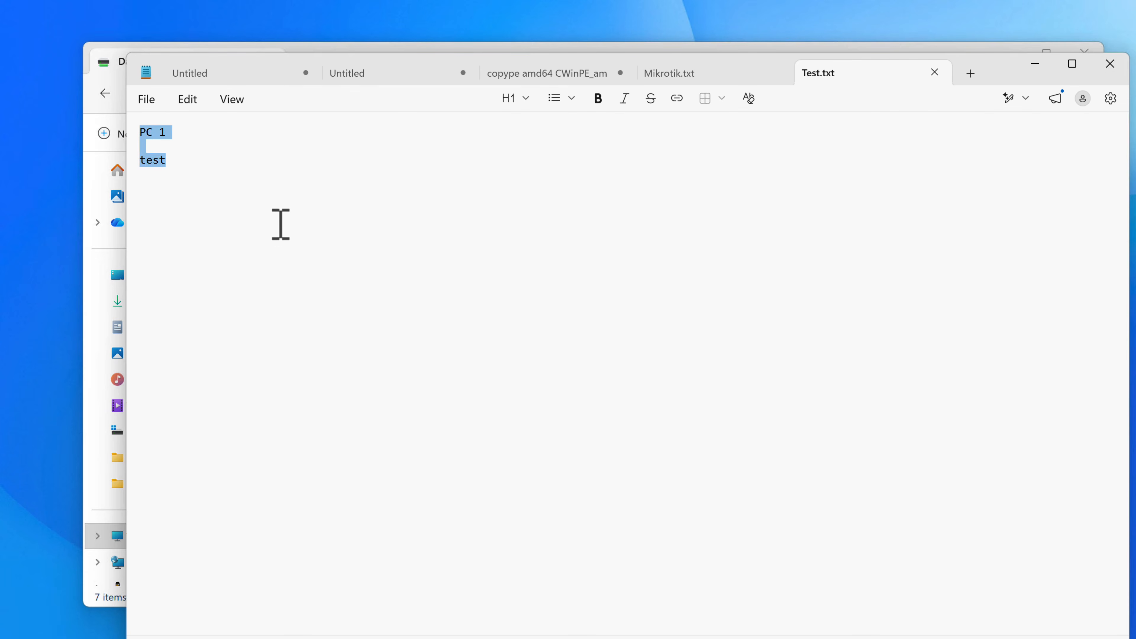
left_click(280, 223)
left_click(1110, 64)
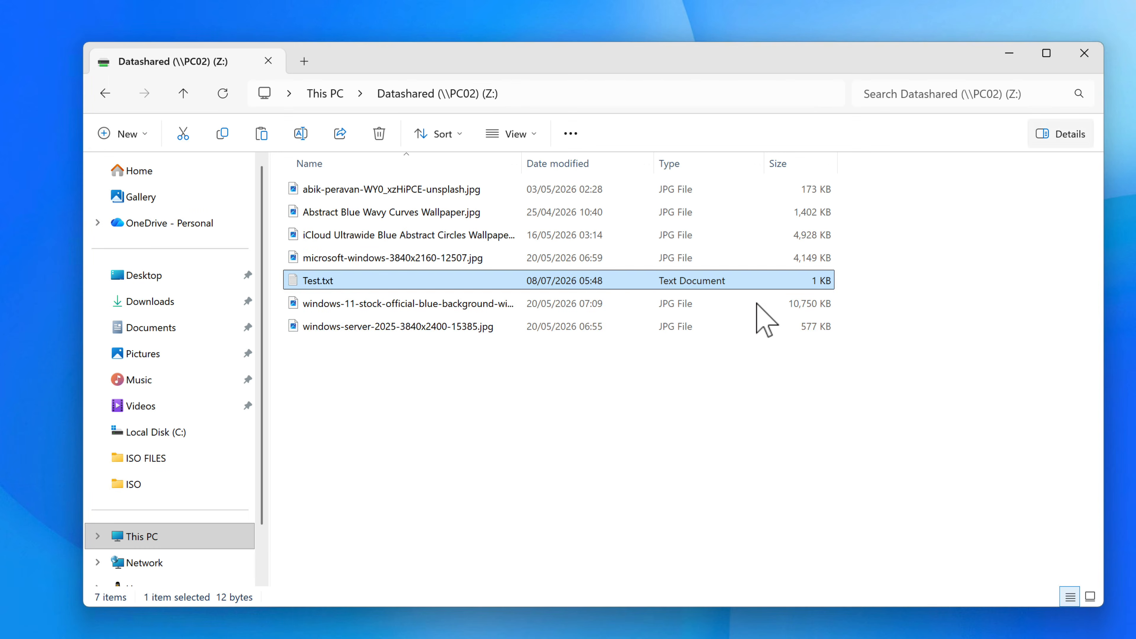
left_click(717, 329)
left_click(601, 508)
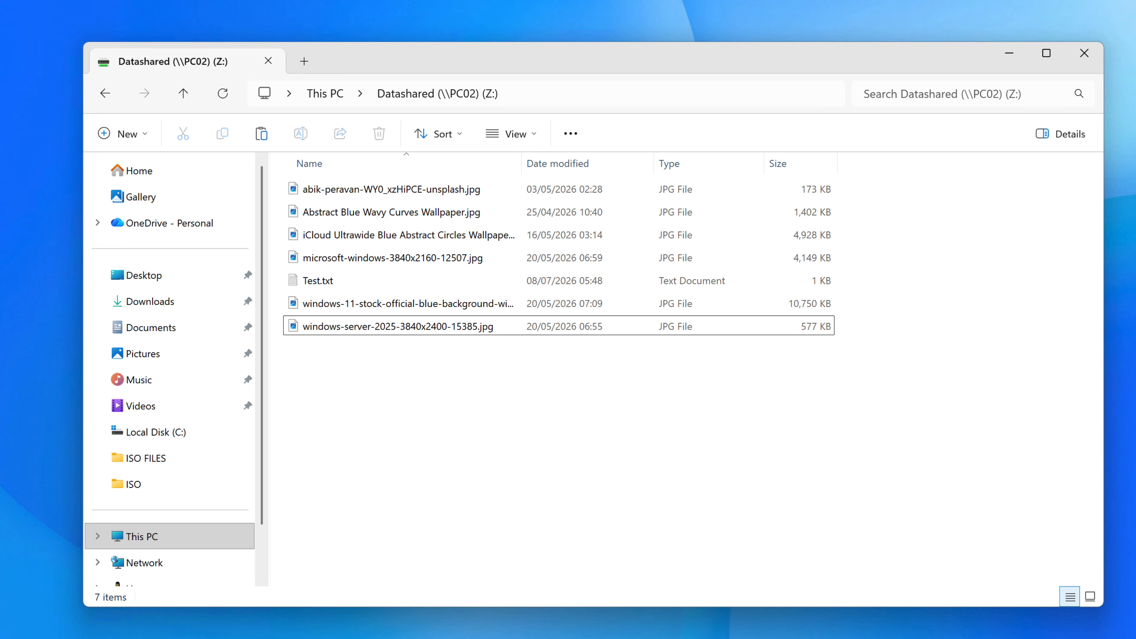
Reopen Sync Centre in Control Panel.
key("super+s")
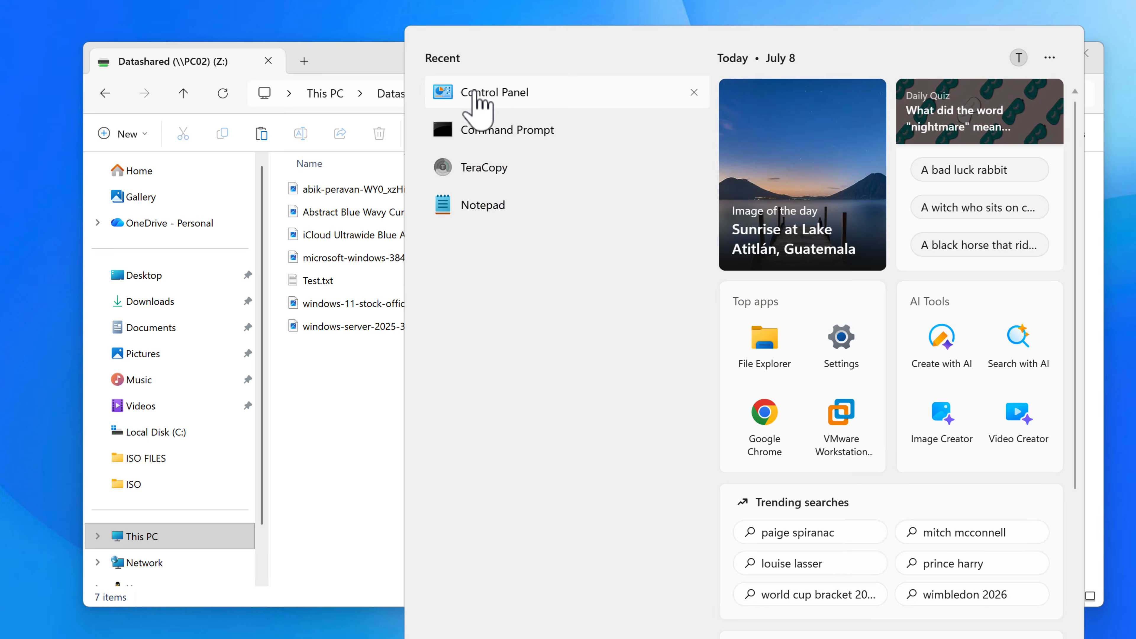
left_click(473, 98)
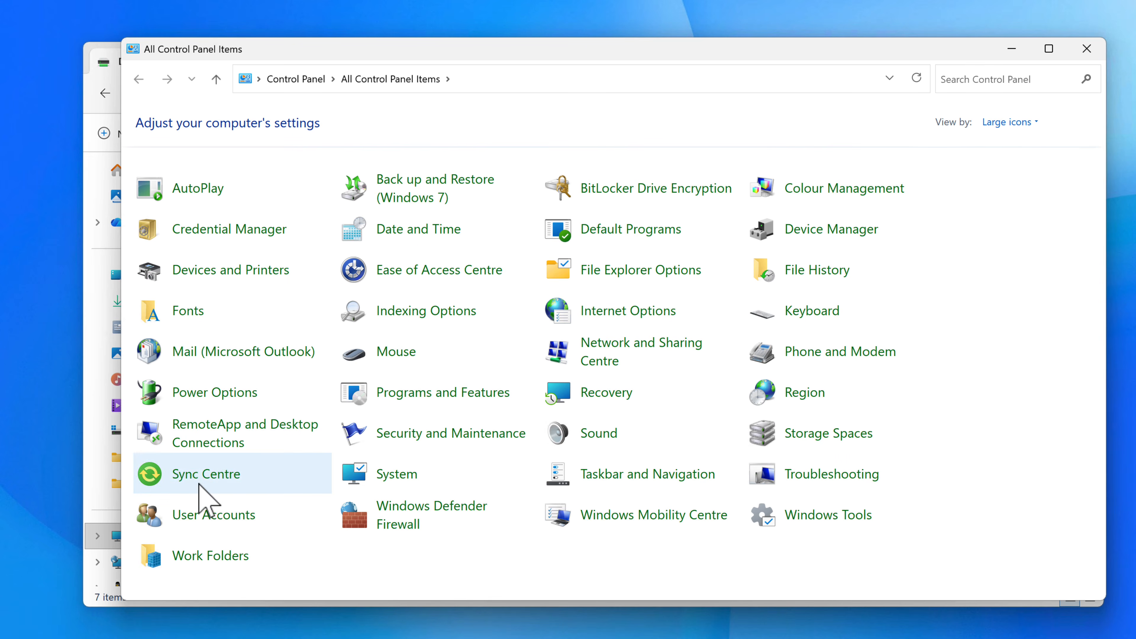
left_click(205, 475)
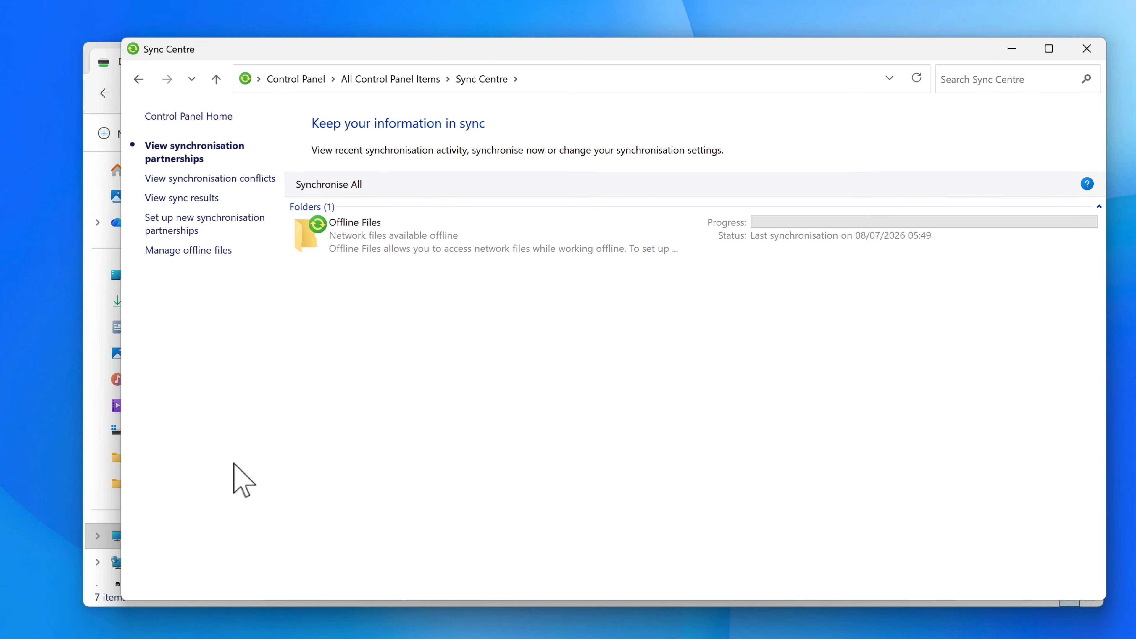
Set the disk usage limits for all offline files and temporary files to 267 GB each, and close Sync Centre and File Explorer.
left_click(208, 251)
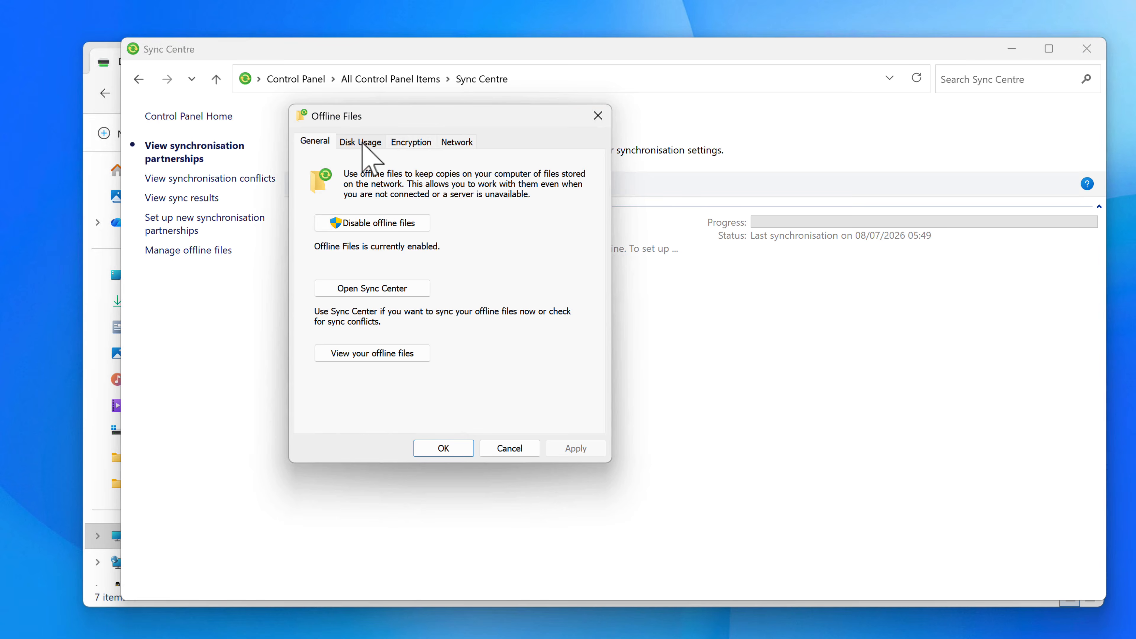
left_click(361, 143)
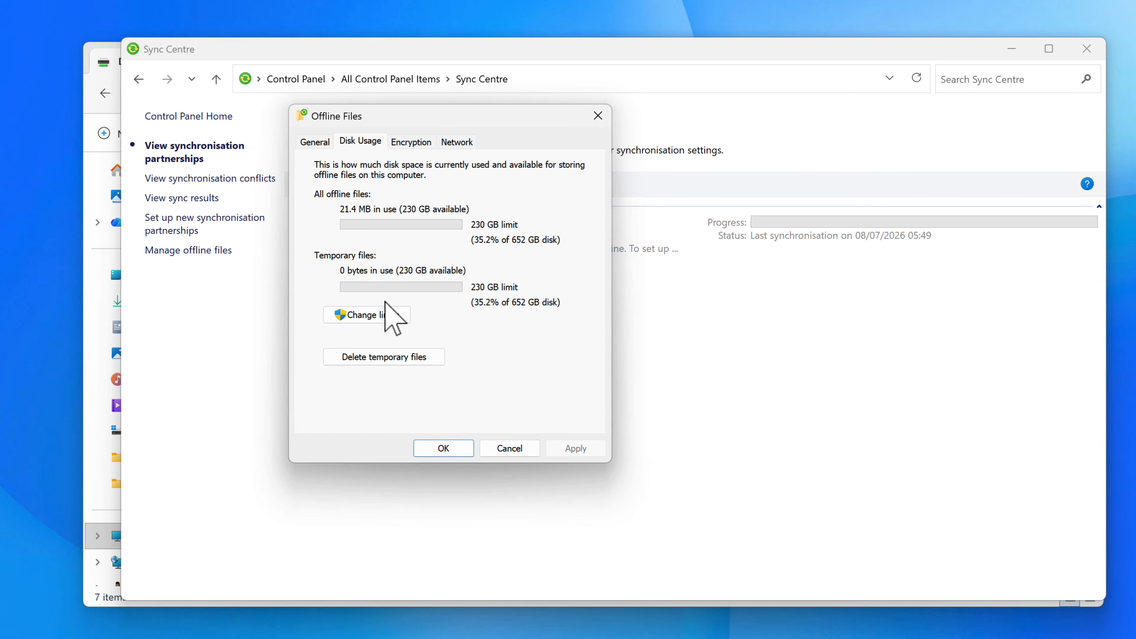
left_click(368, 315)
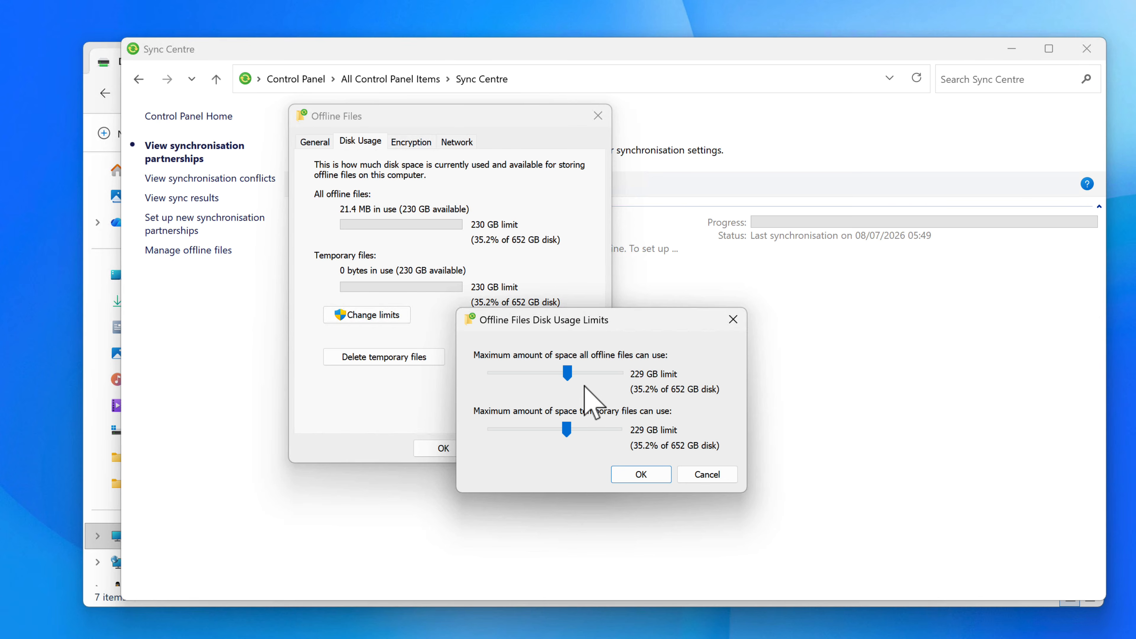
left_click_drag(569, 372, 570, 376)
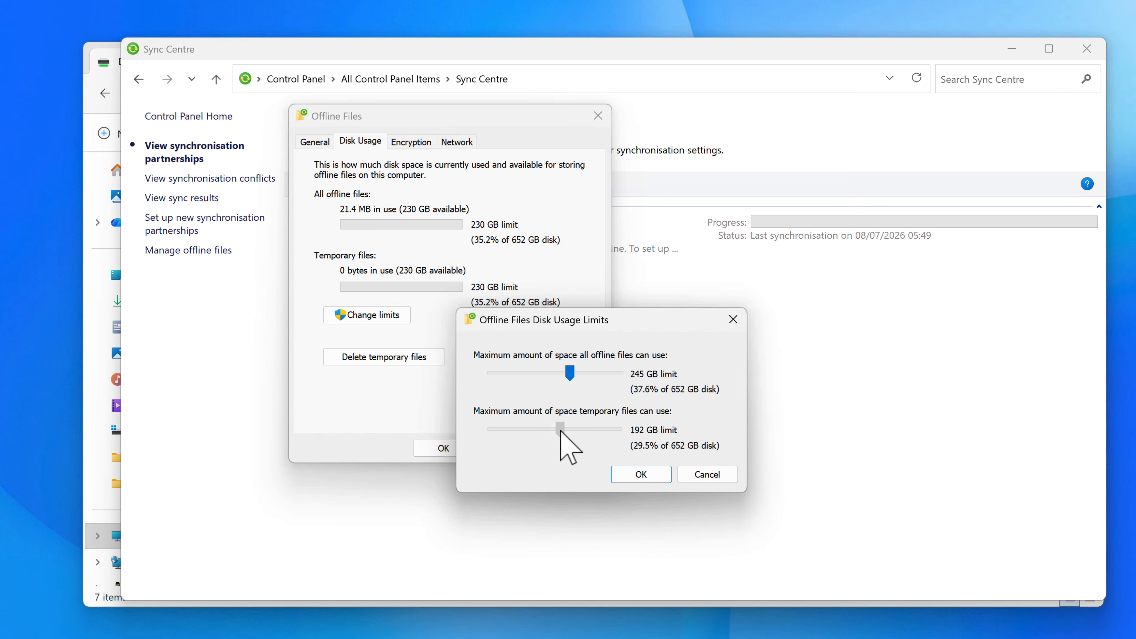
left_click_drag(560, 430, 573, 431)
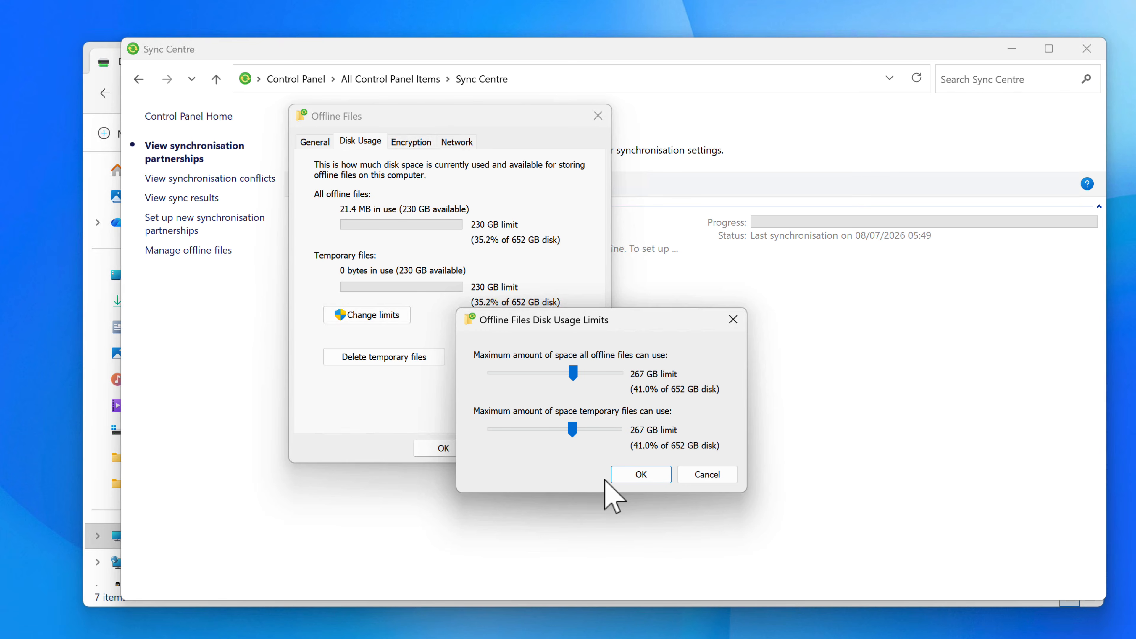
left_click(642, 475)
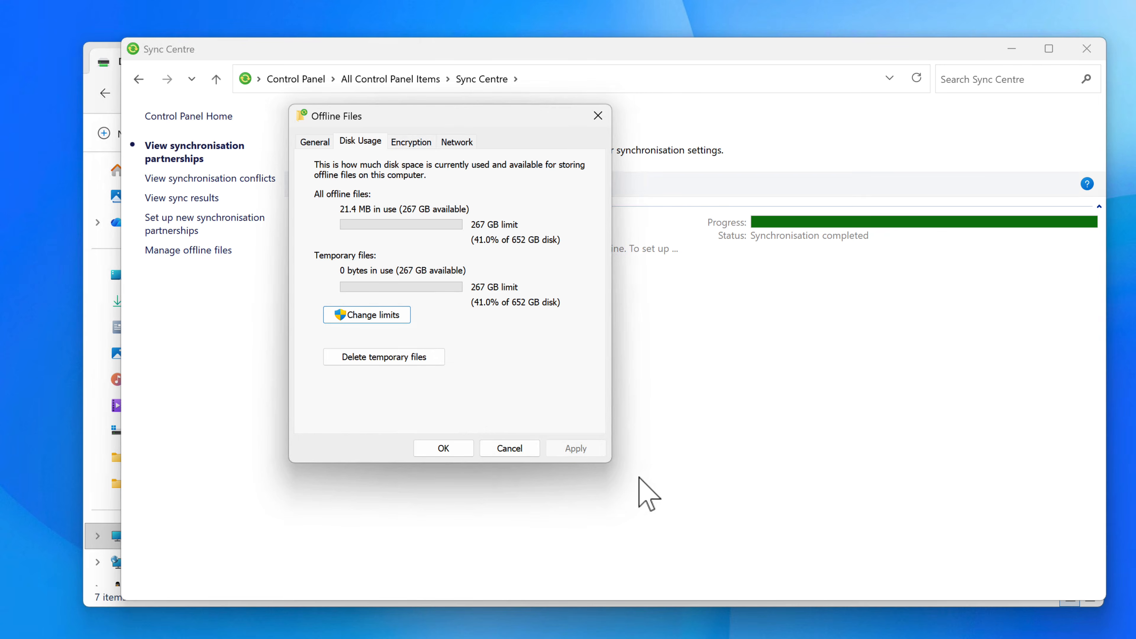
left_click(443, 448)
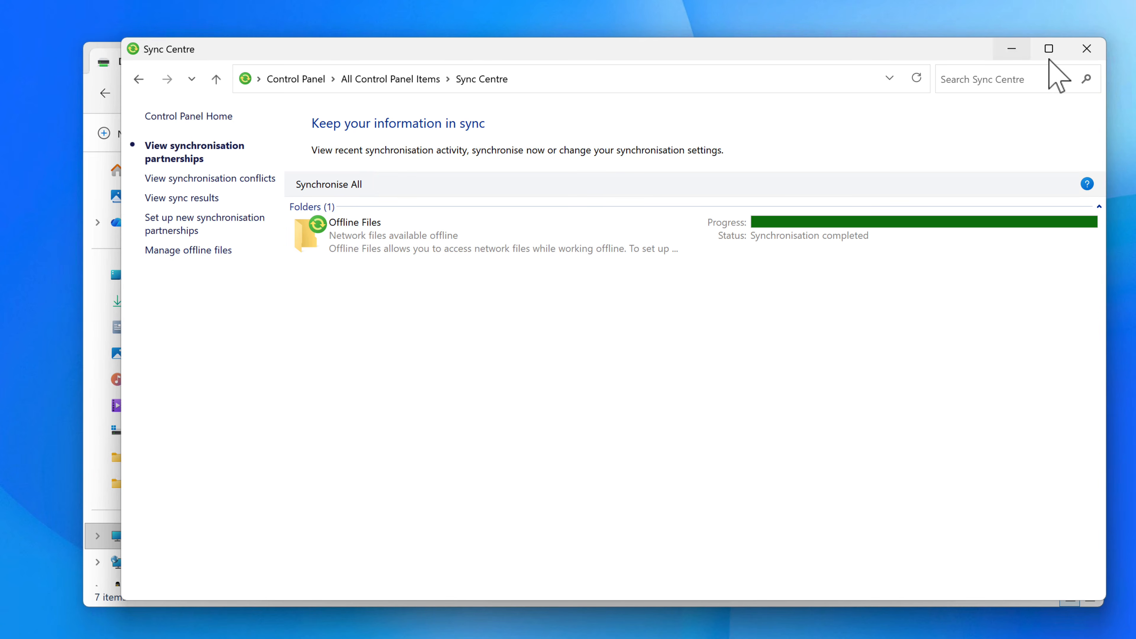
left_click(1079, 53)
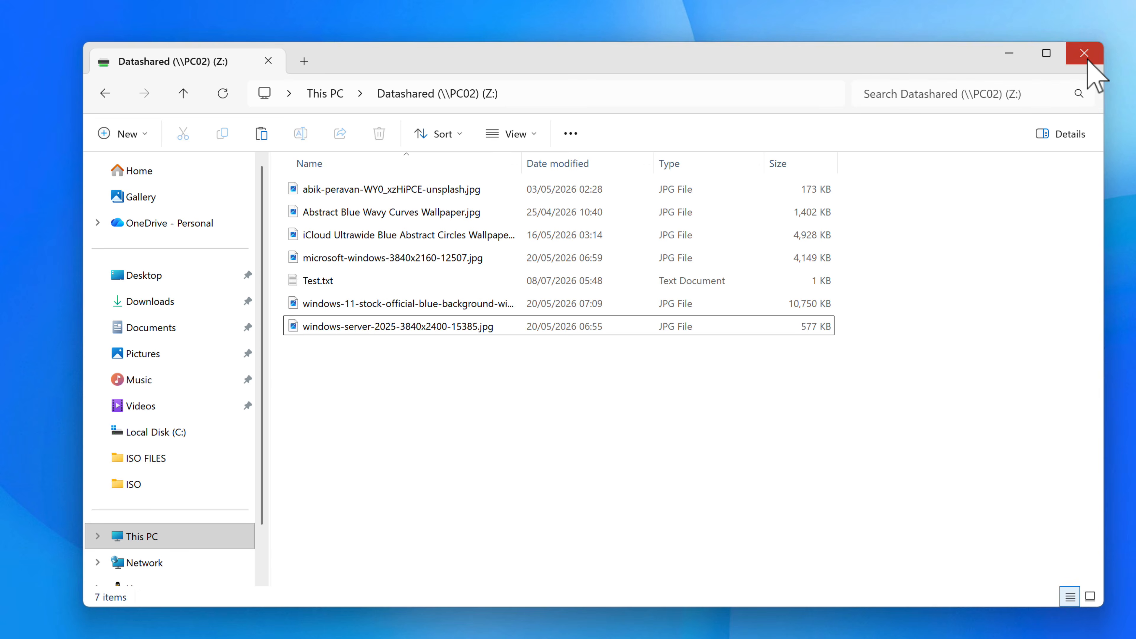
left_click(1091, 53)
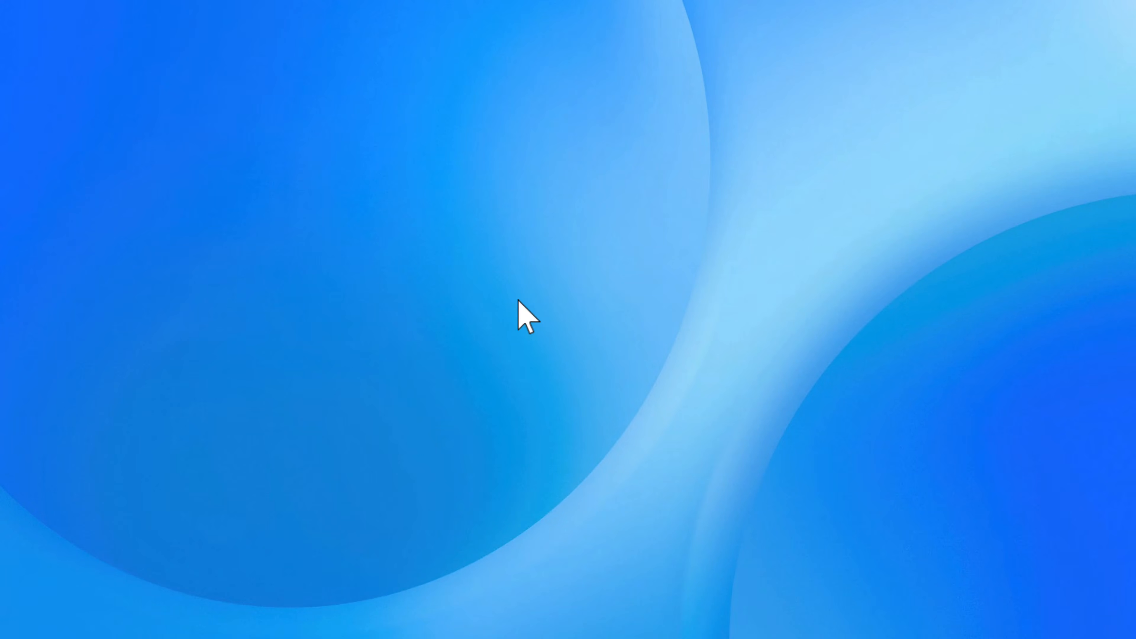